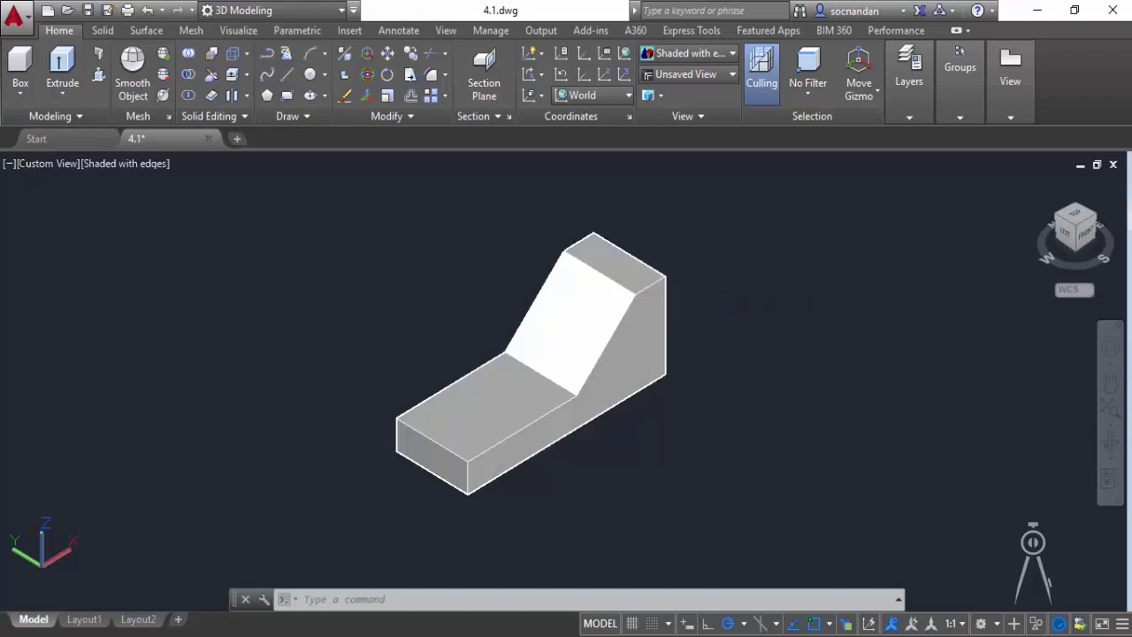
# Select the wedge-shaped solid, switch its gizmo off with No Gizmo, and restore the Move Gizmo.
pyautogui.click(636, 302)
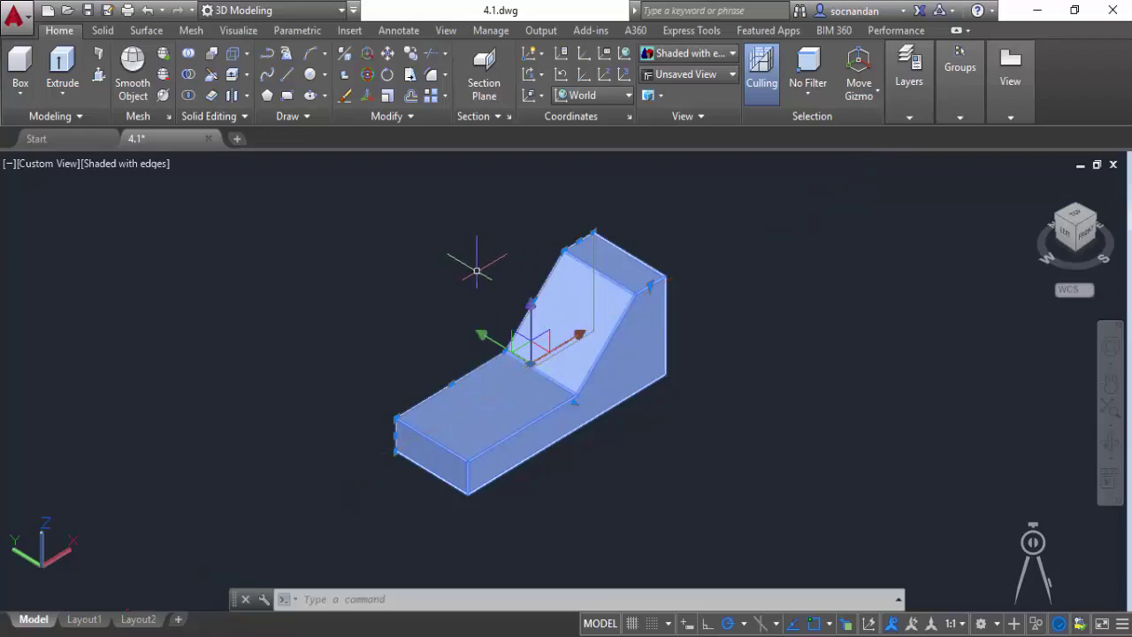
pyautogui.click(860, 97)
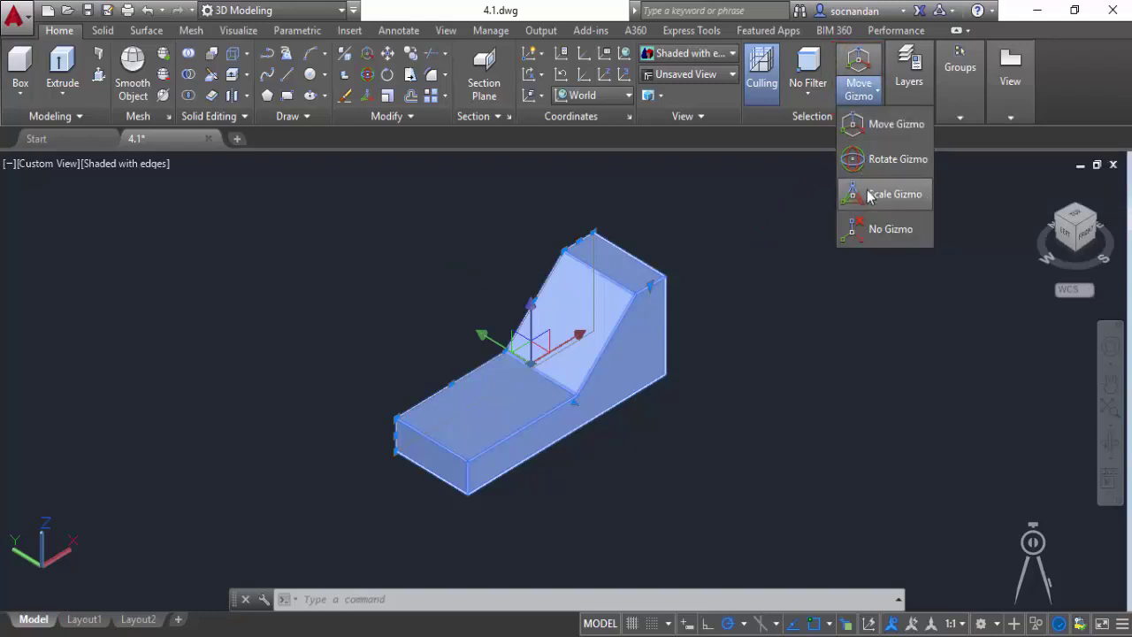
pyautogui.click(917, 229)
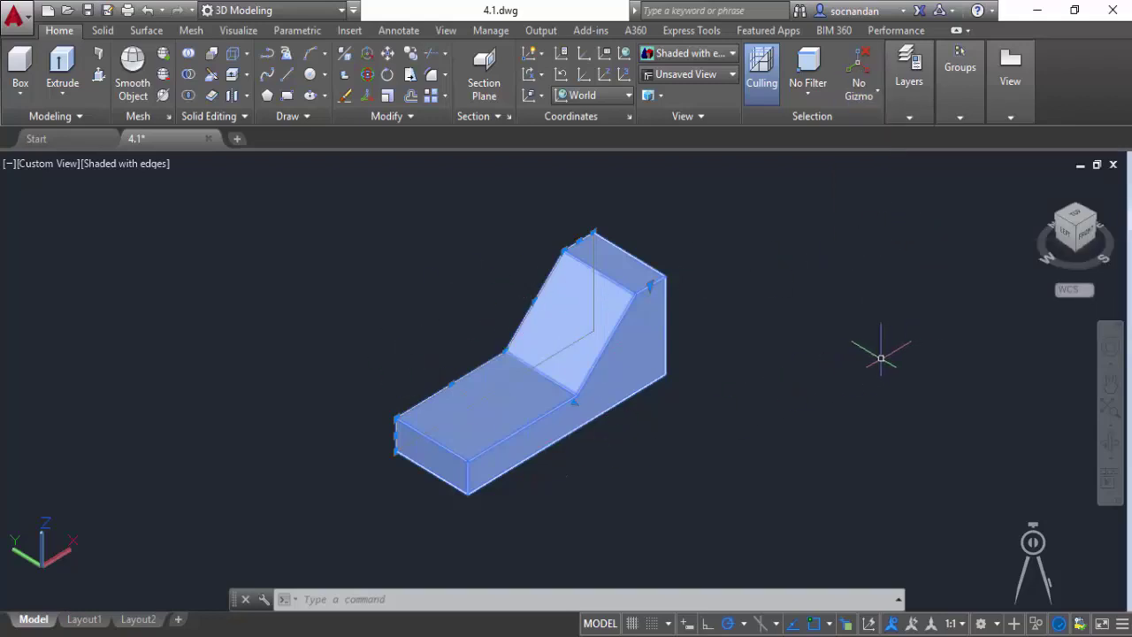
pyautogui.click(866, 88)
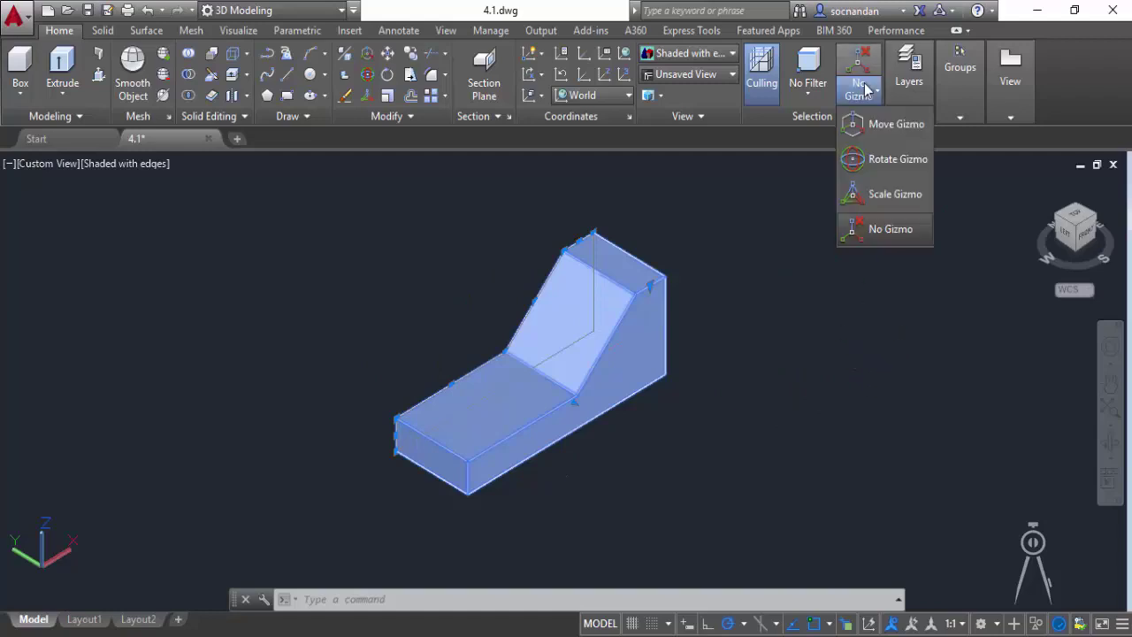
pyautogui.click(896, 124)
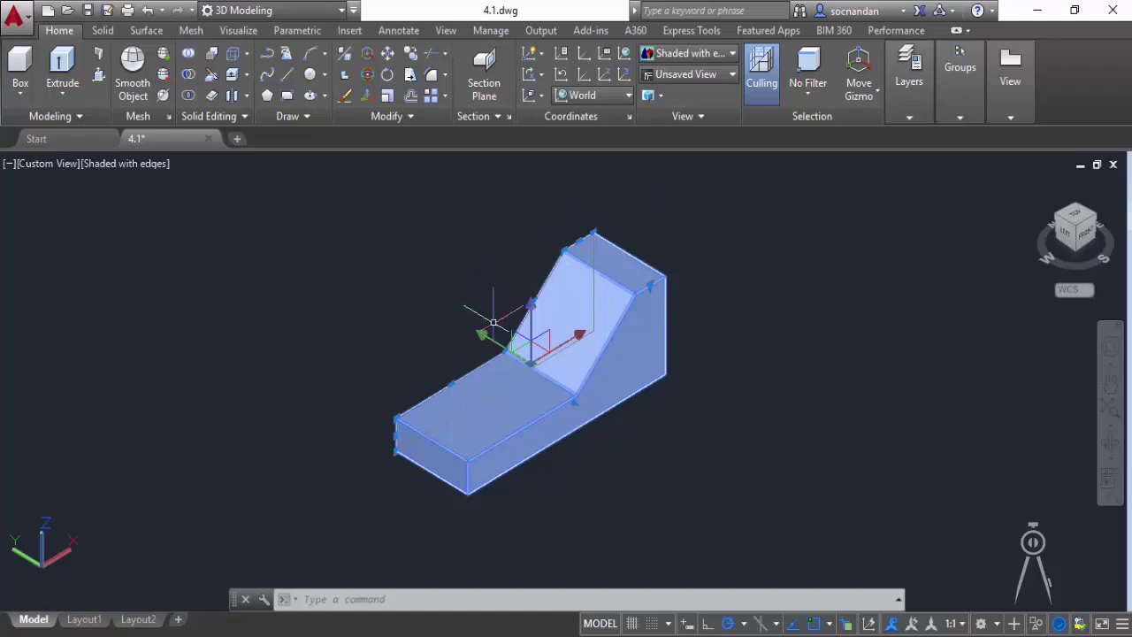
# Relocate the Move Gizmo to the upper back corner of the solid's low end and move the solid 20 units along the Y axis.
pyautogui.moveTo(533, 310); pyautogui.dragTo(536, 250)
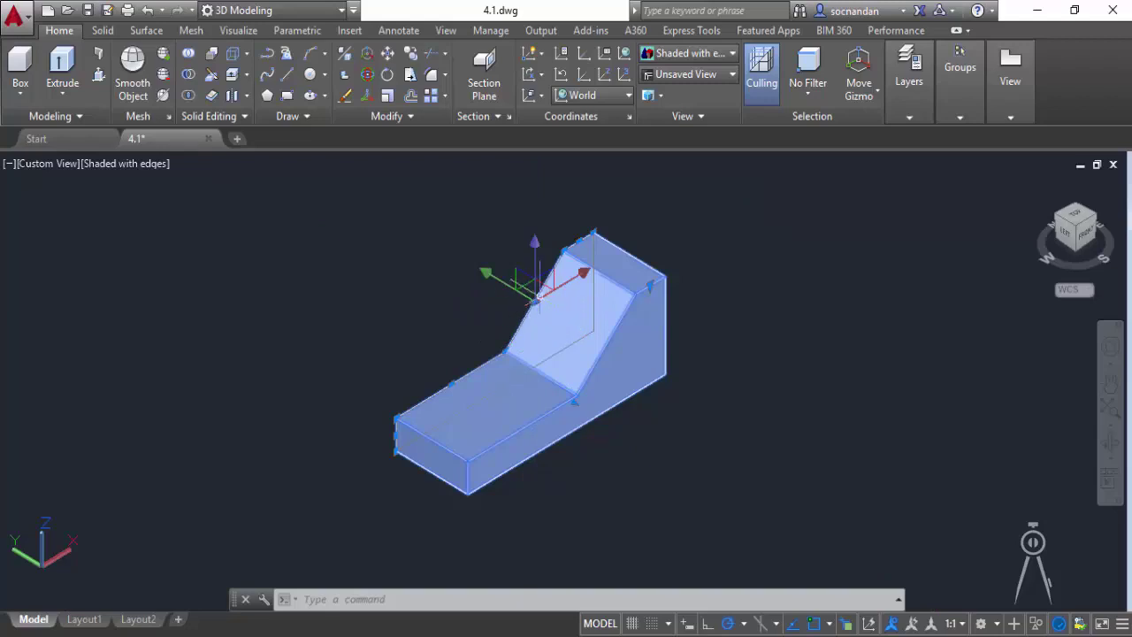
pyautogui.click(534, 301)
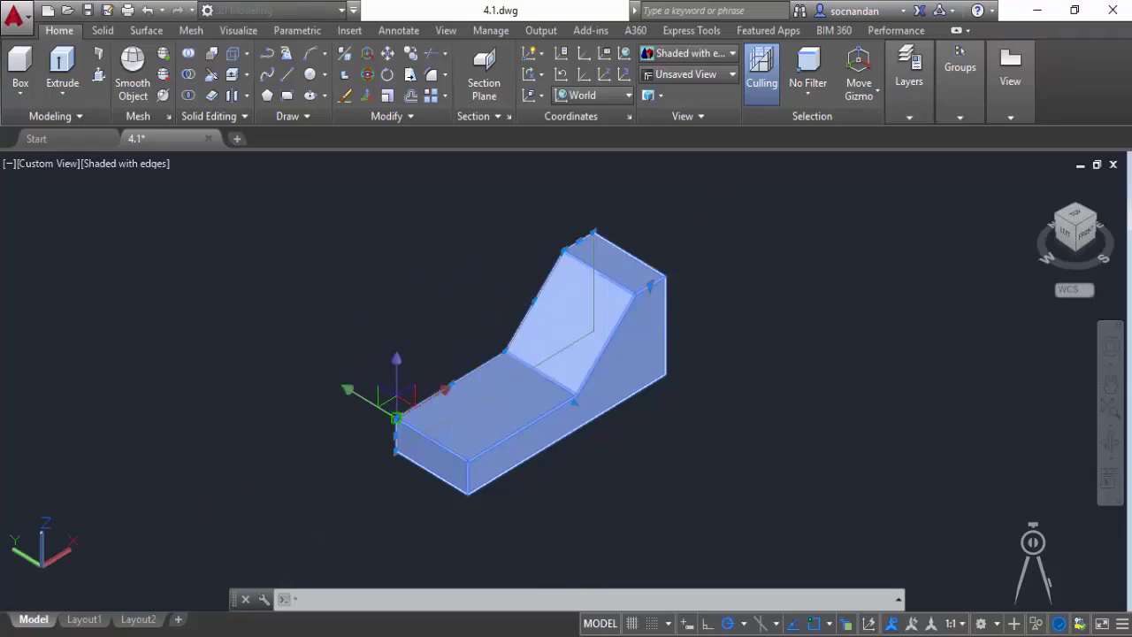
pyautogui.click(396, 418)
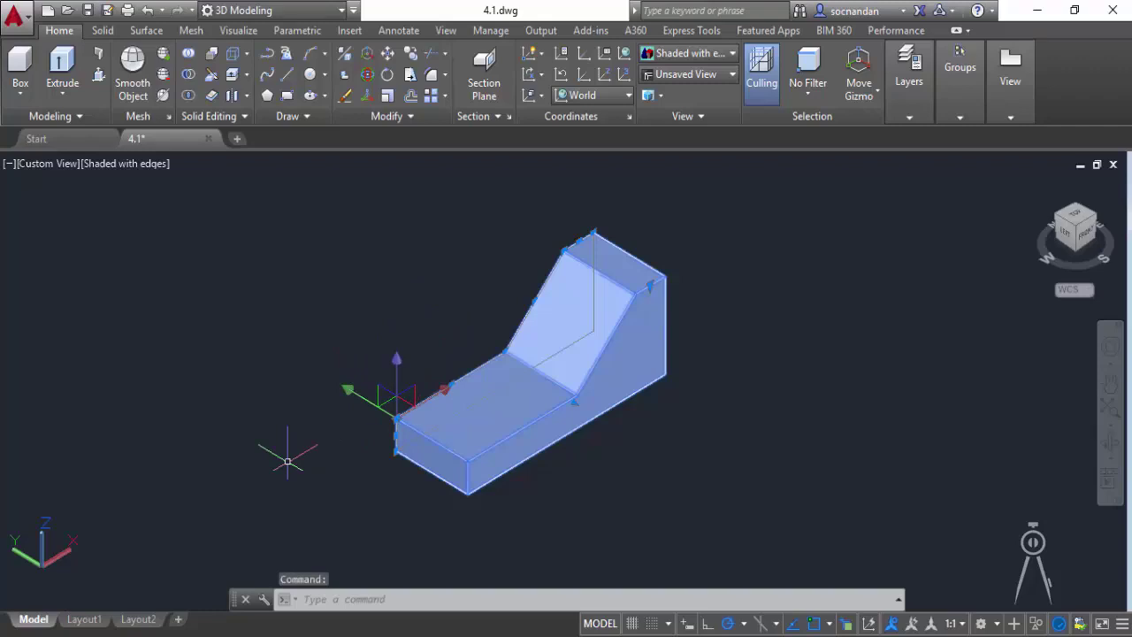
pyautogui.click(358, 403)
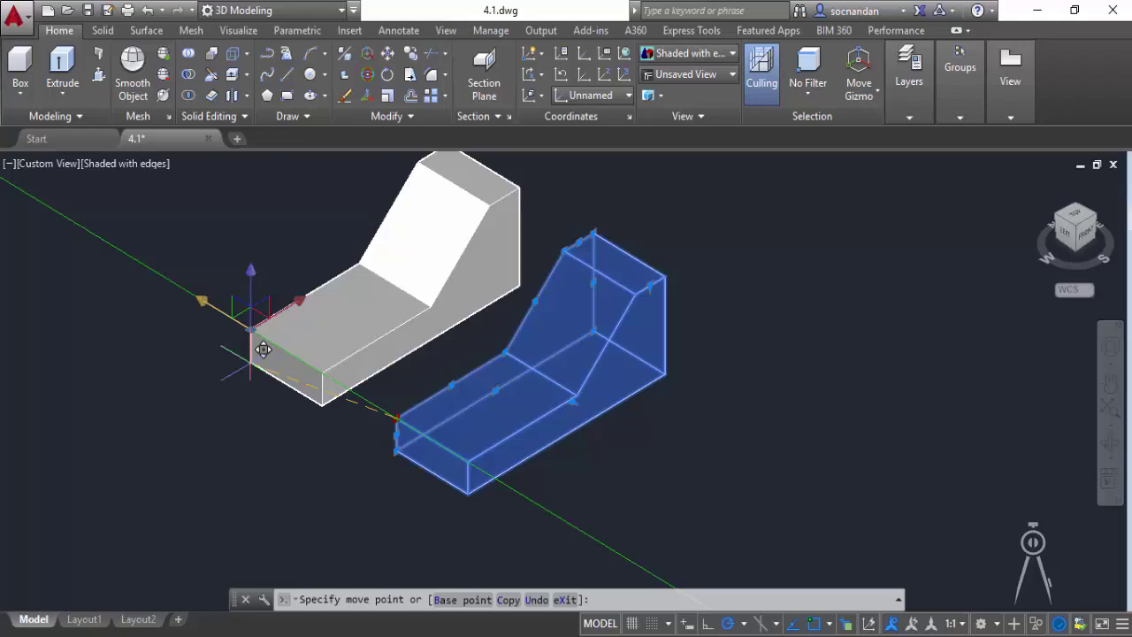
pyautogui.write('20')
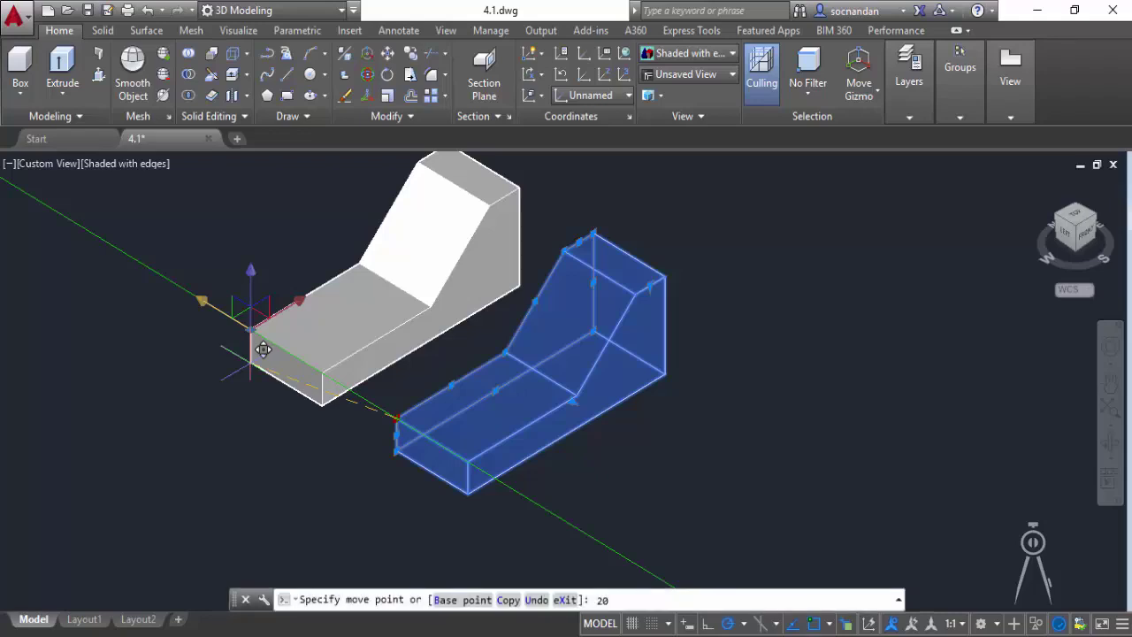
pyautogui.press('Return')
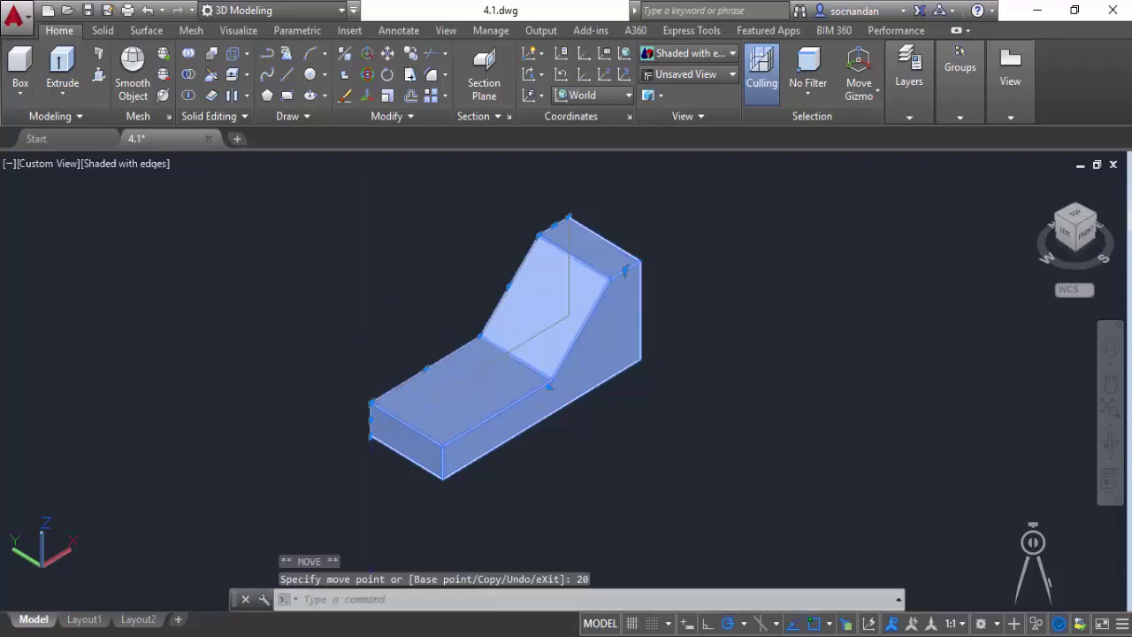
# Move the solid 100 units up along the Z axis and undo that move.
pyautogui.click(373, 353)
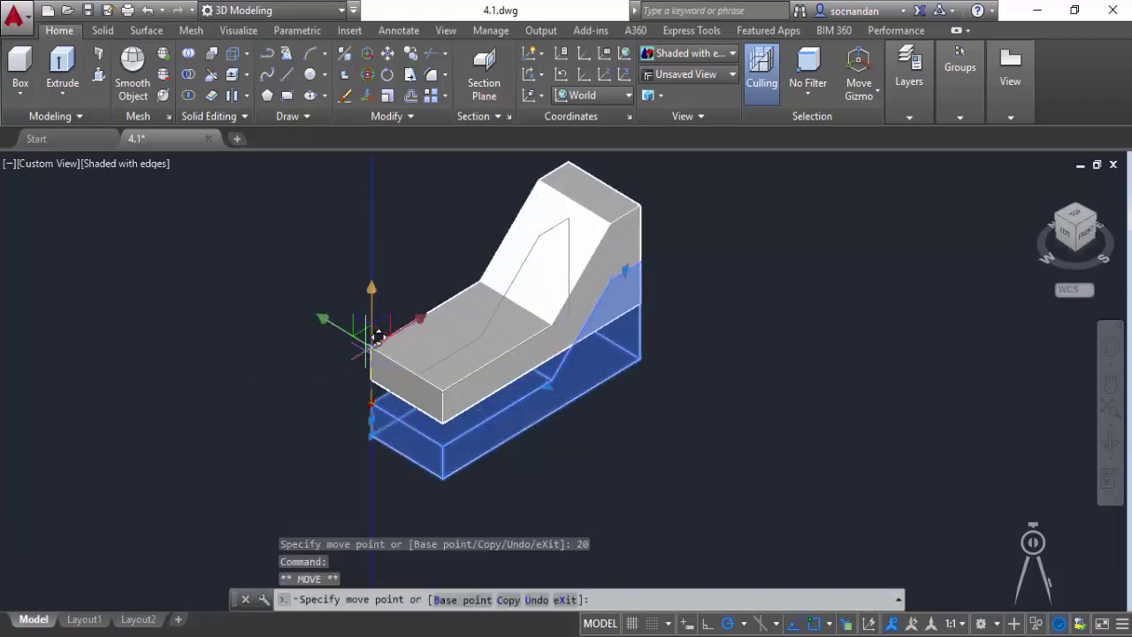
pyautogui.write('100')
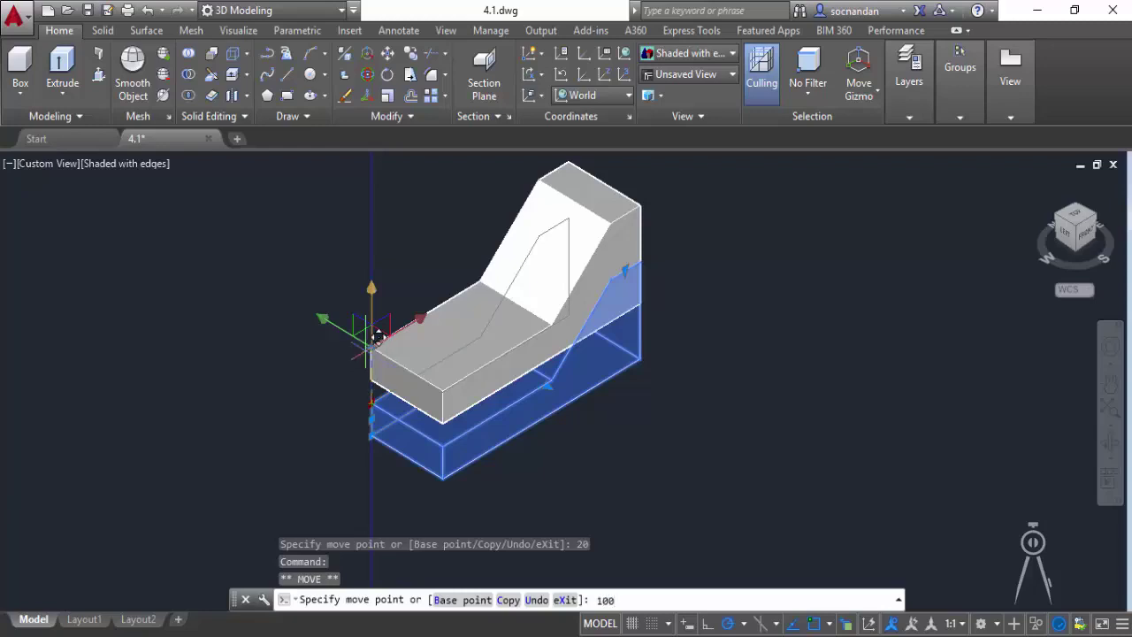
pyautogui.press('Return')
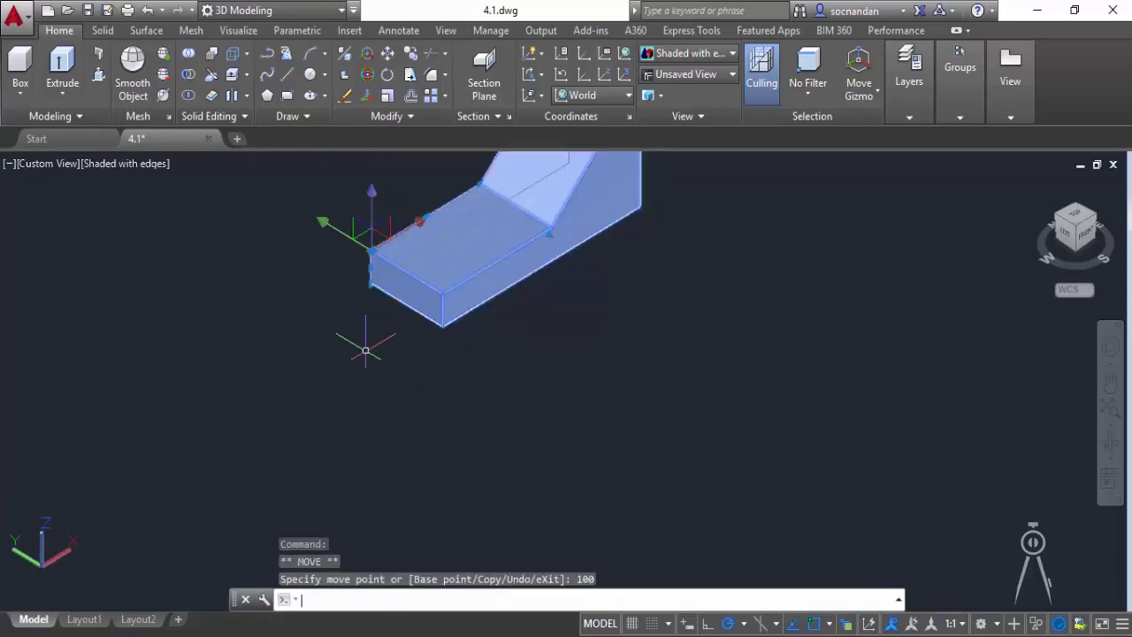
pyautogui.hotkey('ctrl', 'z')
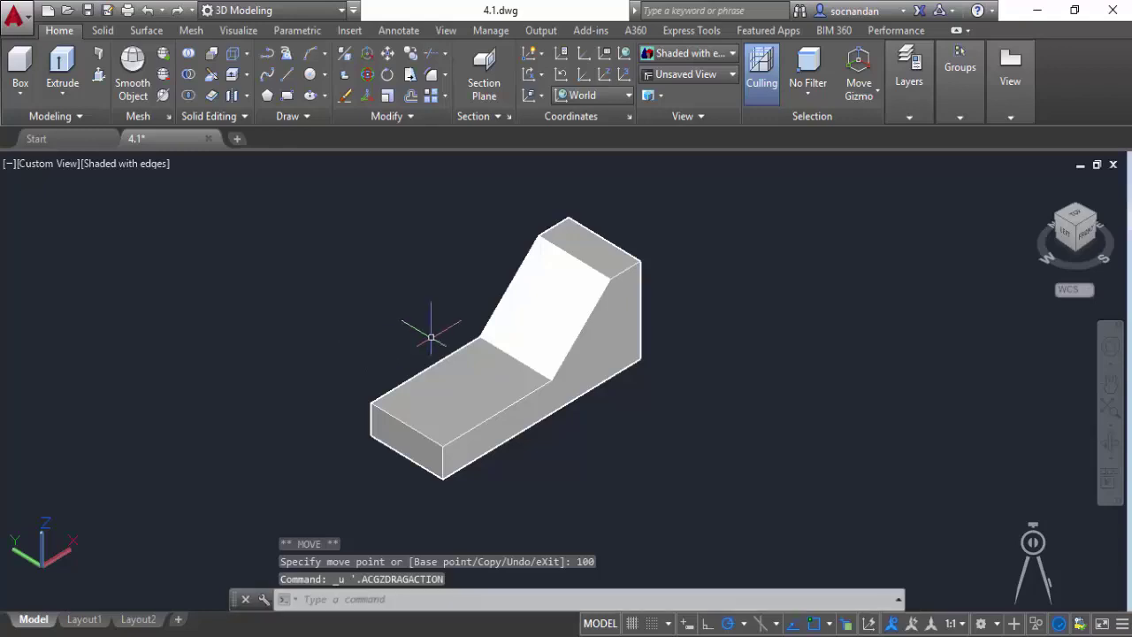
# Reselect the solid and move it freely within the XZ plane using the Move Gizmo.
pyautogui.click(473, 363)
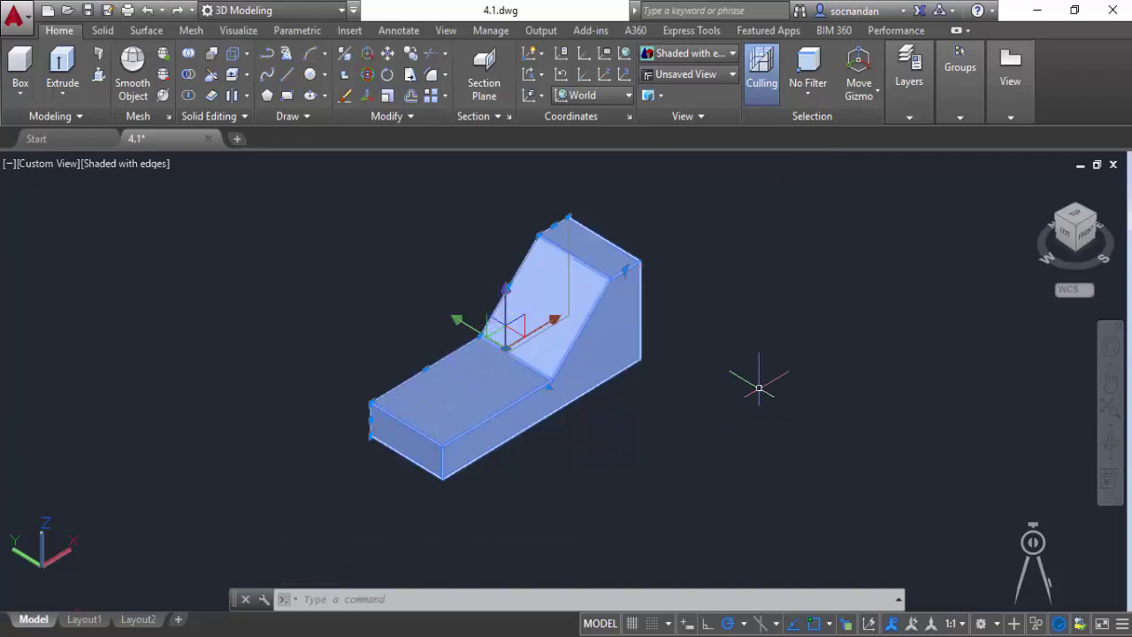
pyautogui.click(522, 324)
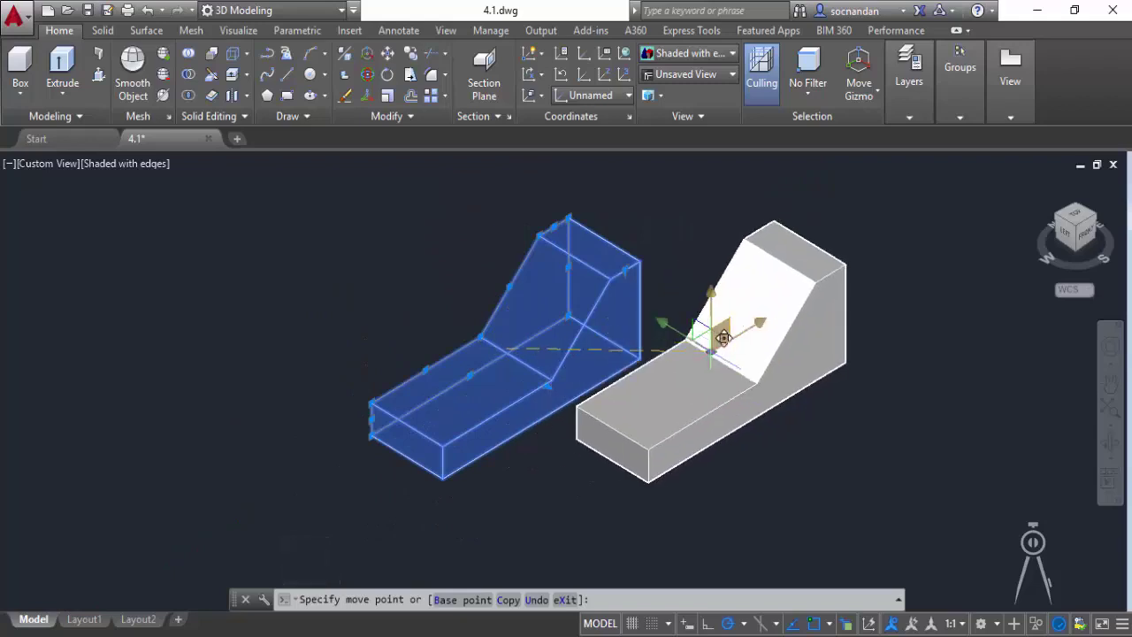
pyautogui.click(722, 334)
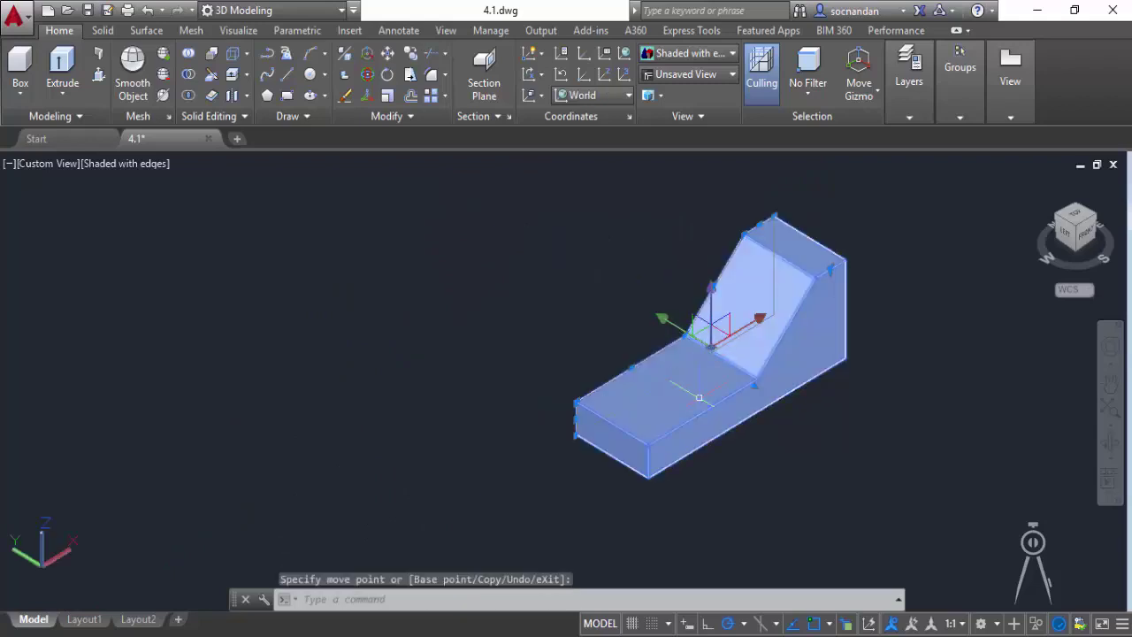
# Move the solid within the gizmo's YZ plane, placing it higher up while looking from the Front view.
pyautogui.click(1110, 458)
pyautogui.click(1034, 492)
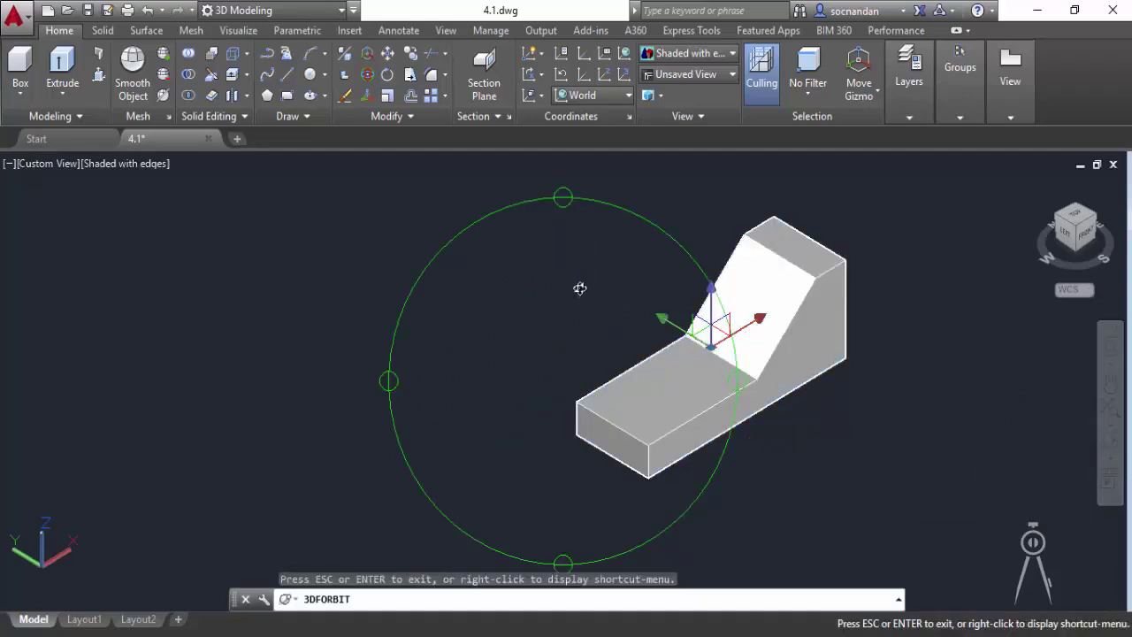
pyautogui.moveTo(580, 289); pyautogui.dragTo(521, 318)
pyautogui.rightClick(619, 291)
pyautogui.click(650, 302)
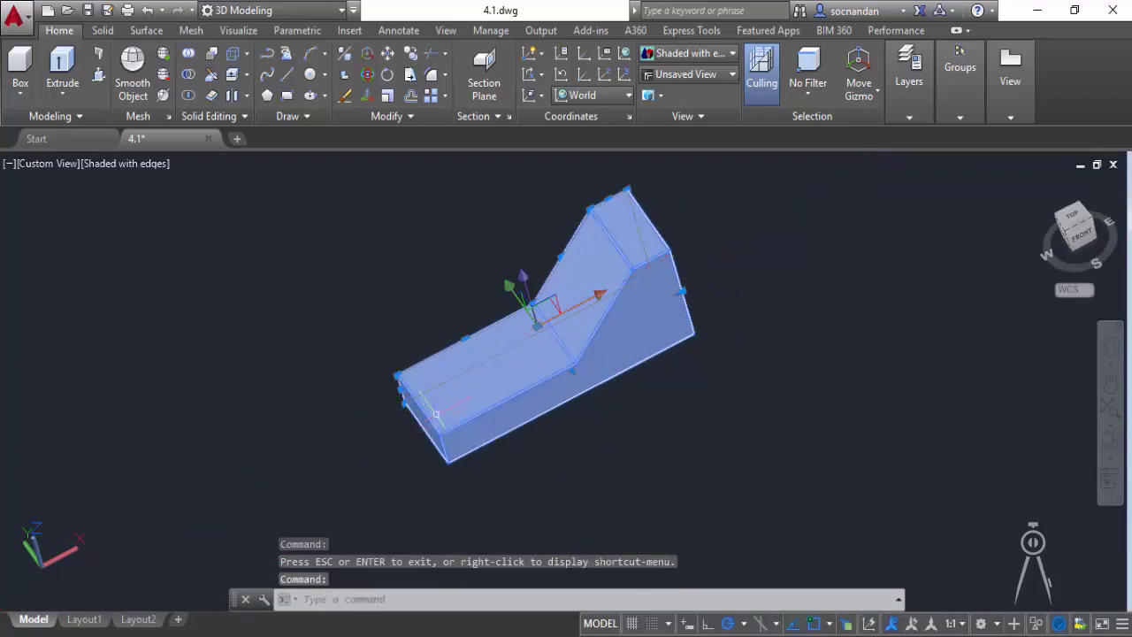
pyautogui.click(1112, 440)
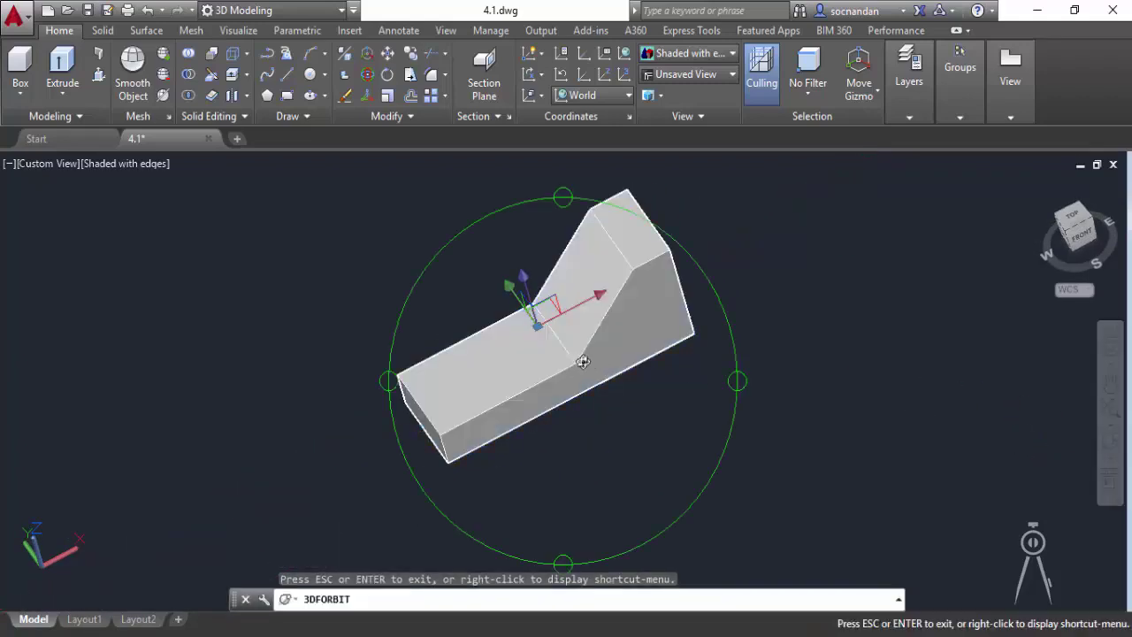
pyautogui.moveTo(582, 359); pyautogui.dragTo(634, 343)
pyautogui.rightClick(718, 202)
pyautogui.click(743, 214)
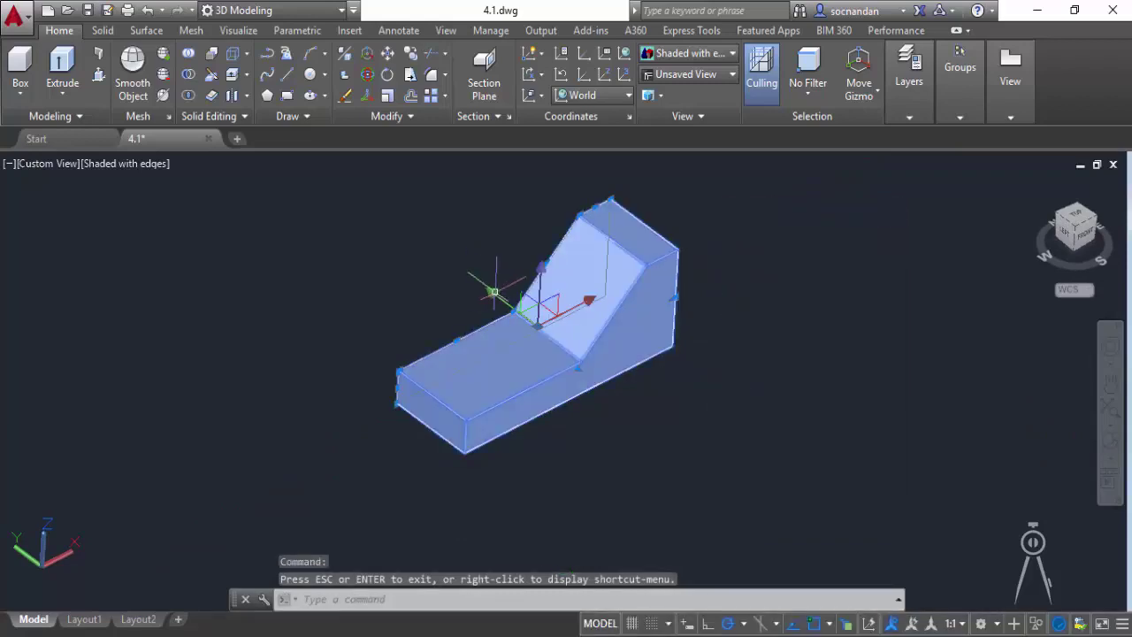
pyautogui.click(523, 300)
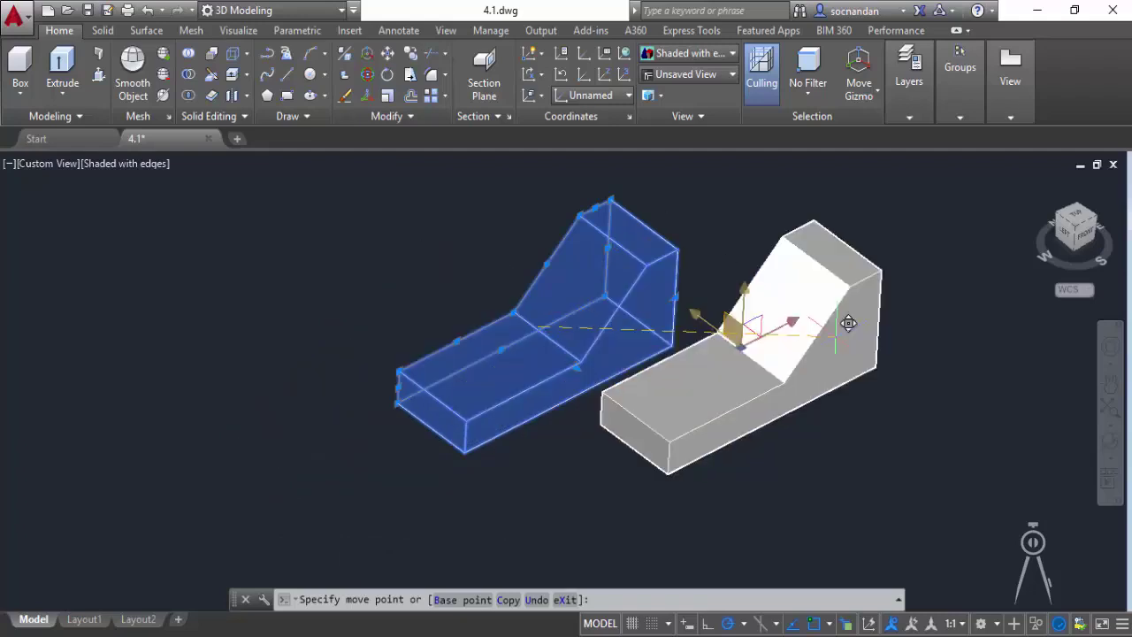
pyautogui.click(1086, 234)
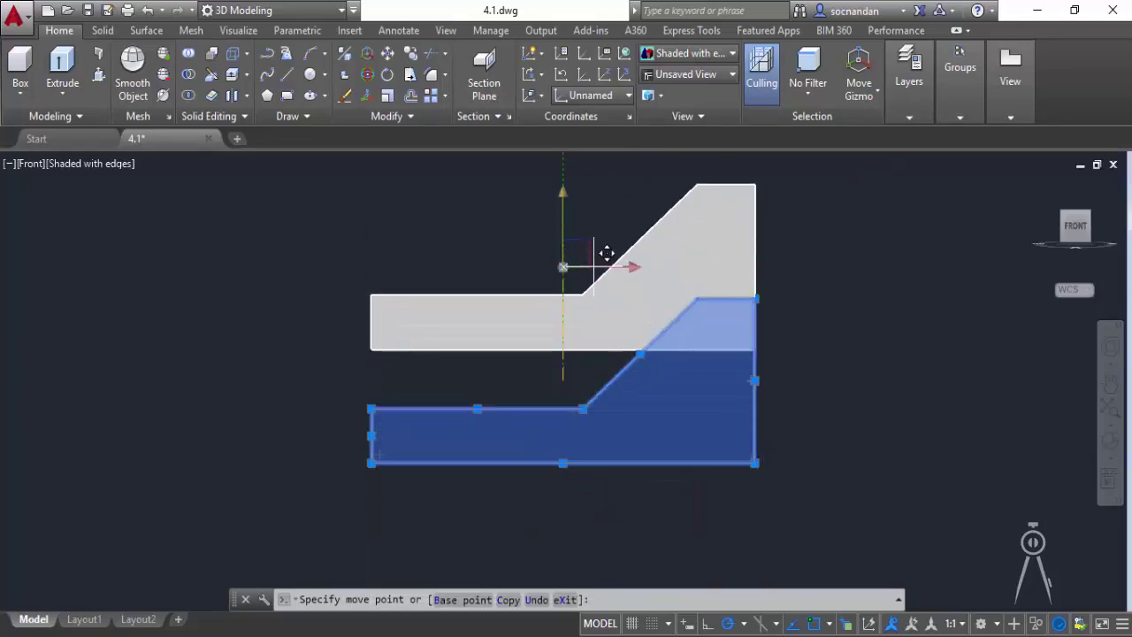
pyautogui.click(607, 254)
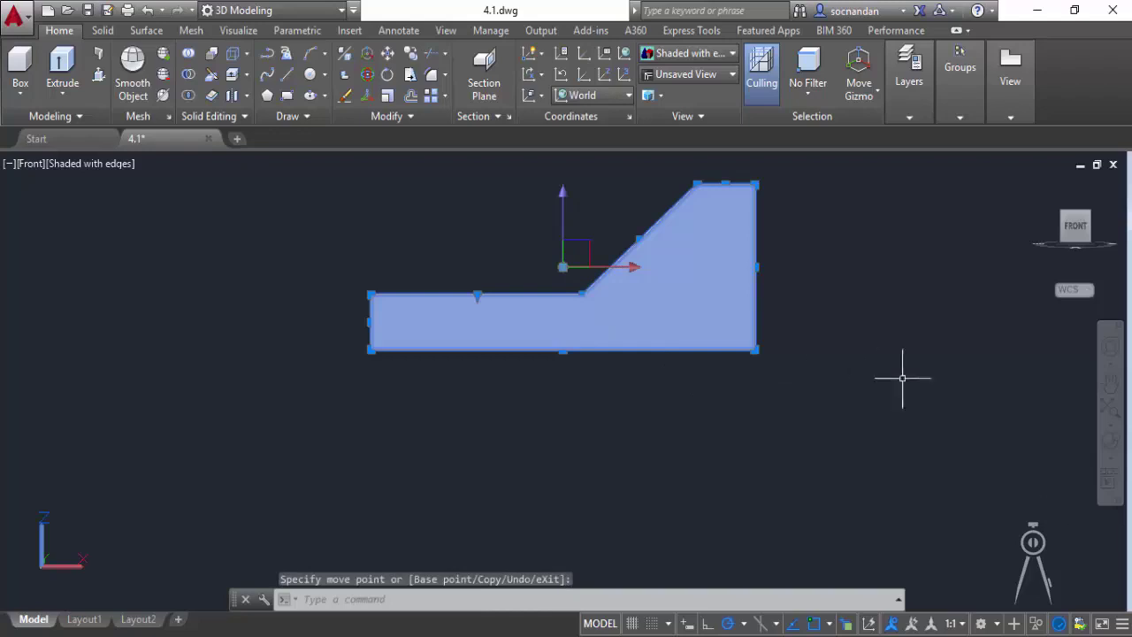
# Orbit from the Front view to an angled 3D view of the whole solid and clear the selection.
pyautogui.click(1111, 440)
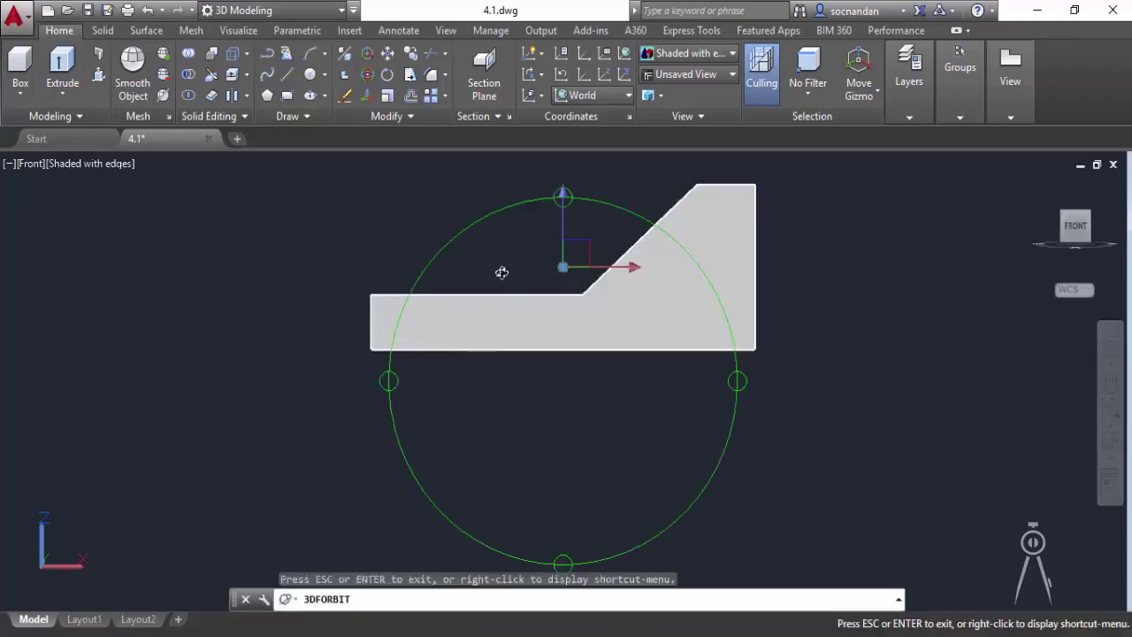
pyautogui.moveTo(504, 271); pyautogui.dragTo(637, 309)
pyautogui.rightClick(644, 302)
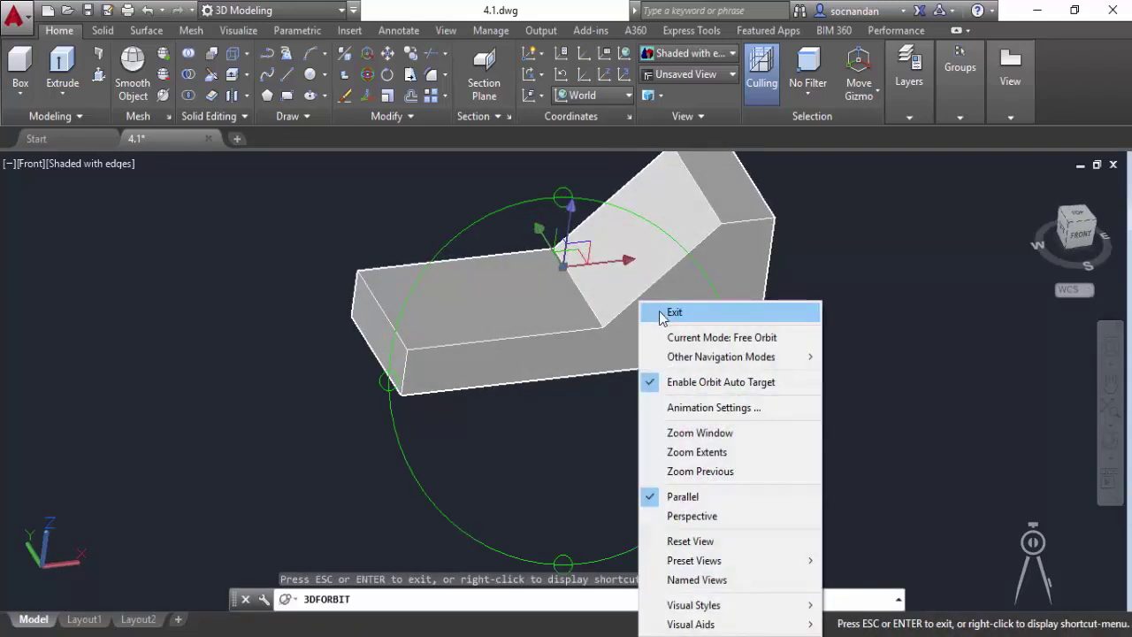
pyautogui.click(668, 311)
pyautogui.scroll(-2, 566, 390)
pyautogui.keyDown('shift'); pyautogui.moveTo(566, 389); pyautogui.dragTo(626, 463, button='middle'); pyautogui.keyUp('shift')
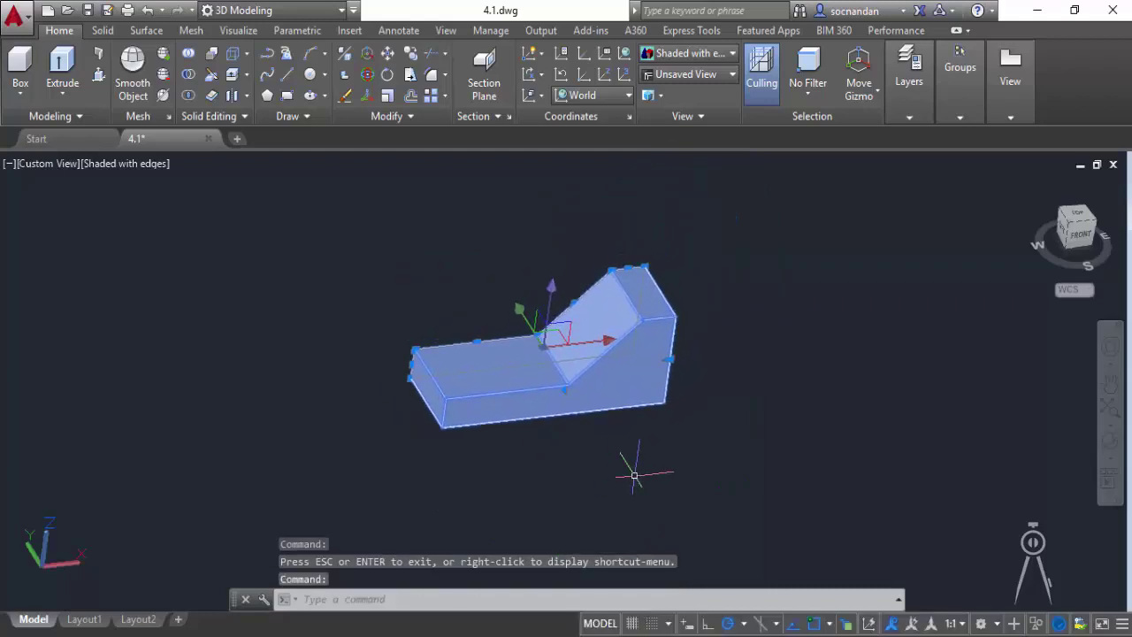
pyautogui.press('Escape')
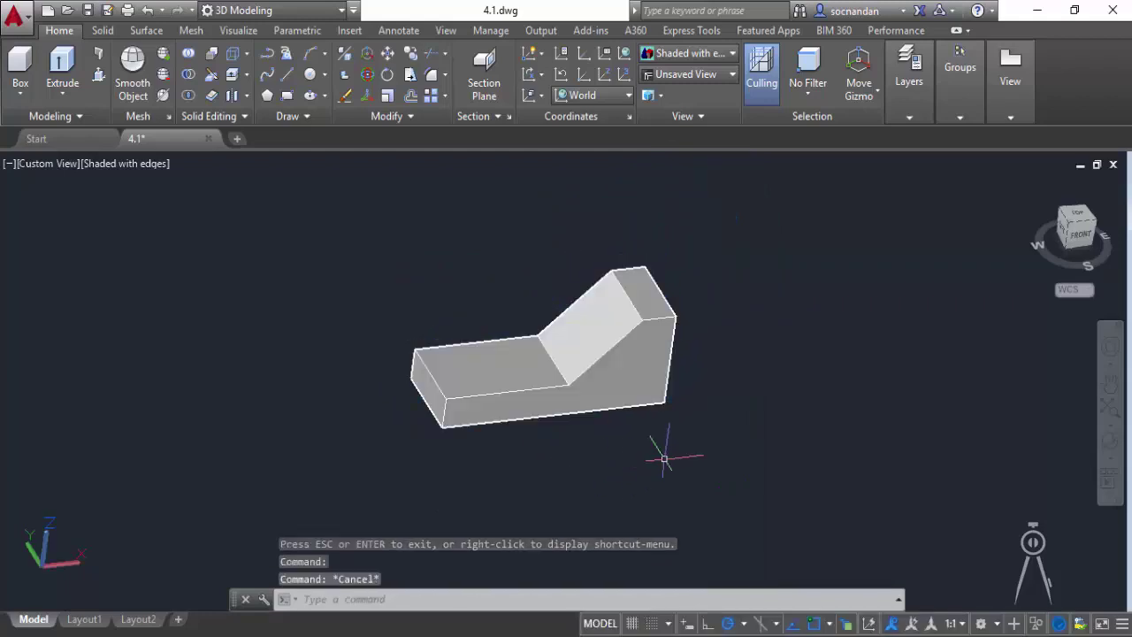
# Switch to the Rotate Gizmo, select the solid, and relocate the gizmo to the lower front corner of its low end.
pyautogui.click(864, 97)
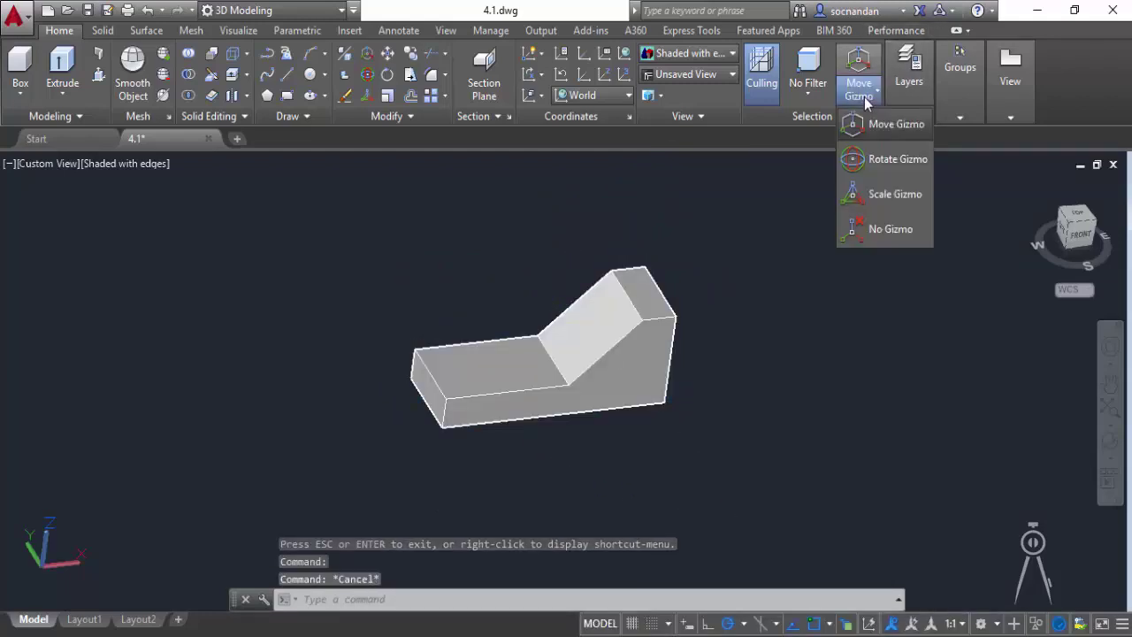
pyautogui.click(889, 159)
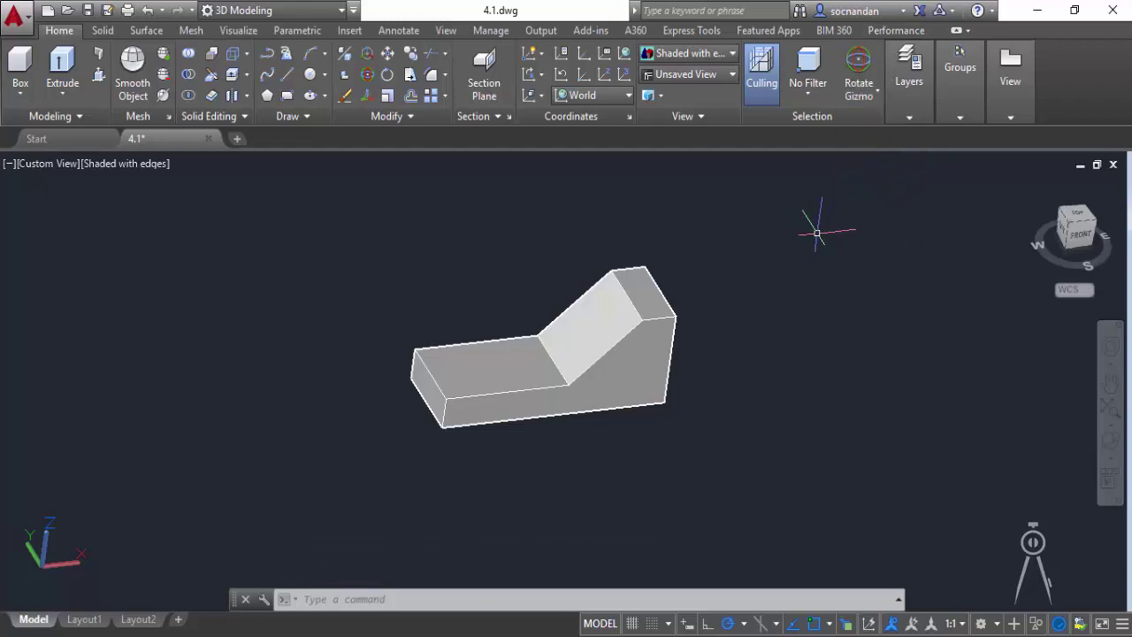
pyautogui.click(628, 336)
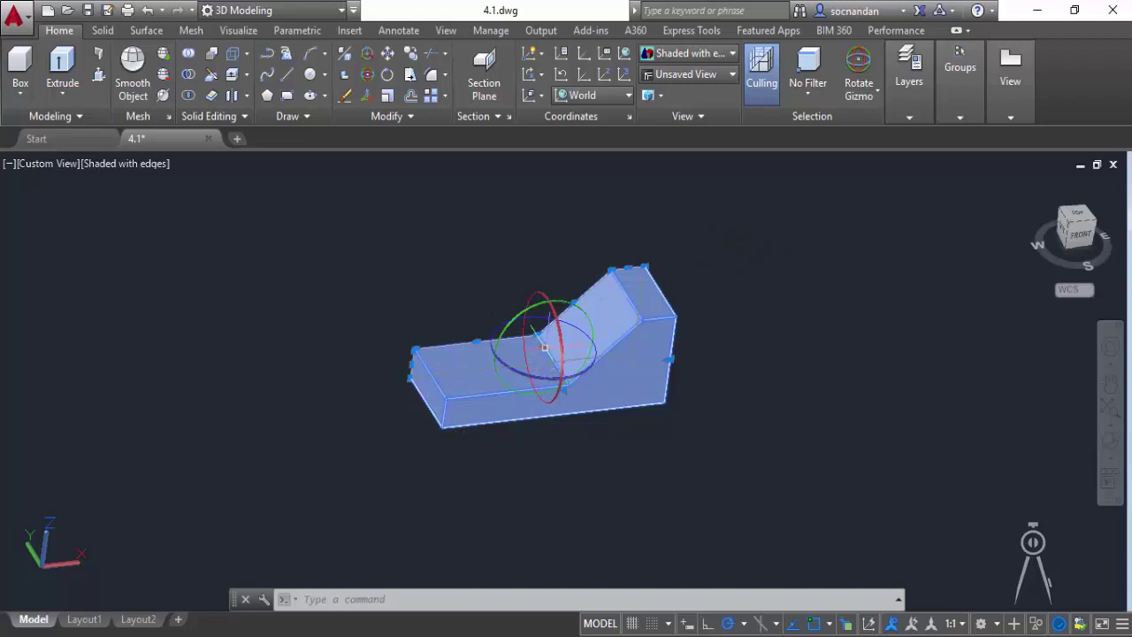
pyautogui.moveTo(542, 347); pyautogui.dragTo(442, 427)
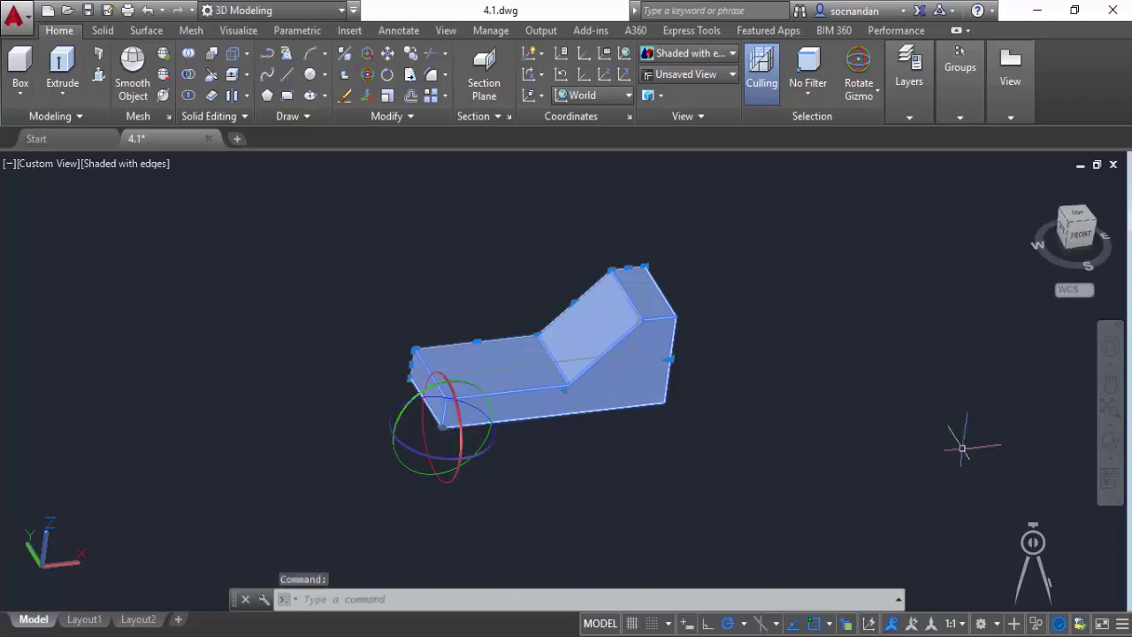
# Rotate the solid 60 degrees about the Rotate Gizmo's Y axis through the chosen corner.
pyautogui.click(1109, 439)
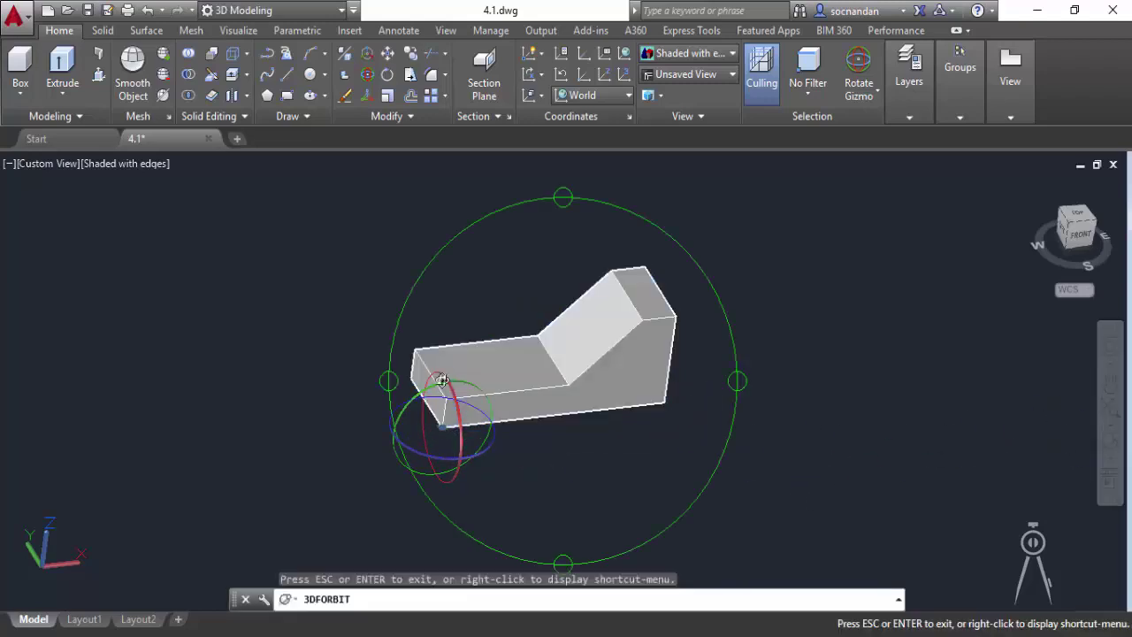
pyautogui.moveTo(442, 380); pyautogui.dragTo(527, 434)
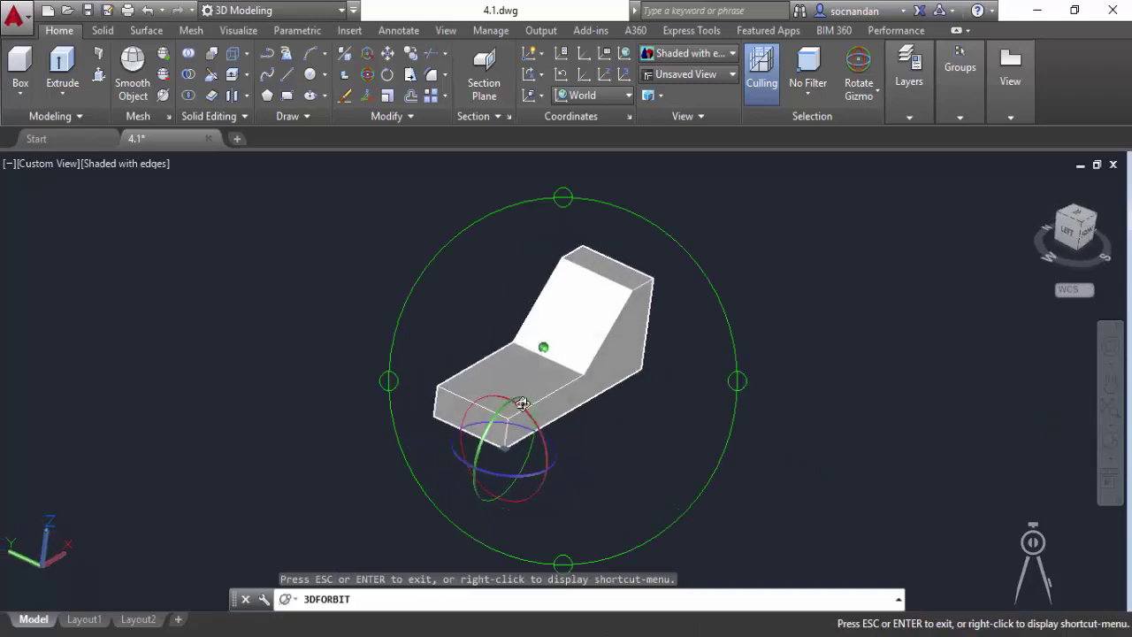
pyautogui.rightClick(671, 251)
pyautogui.click(679, 257)
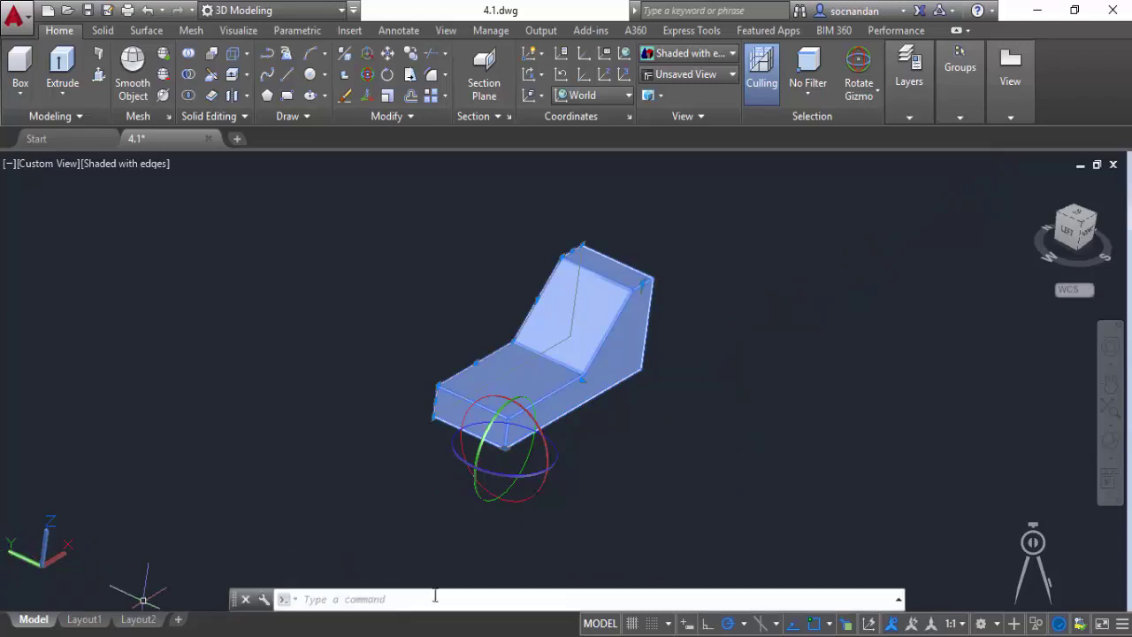
pyautogui.click(482, 456)
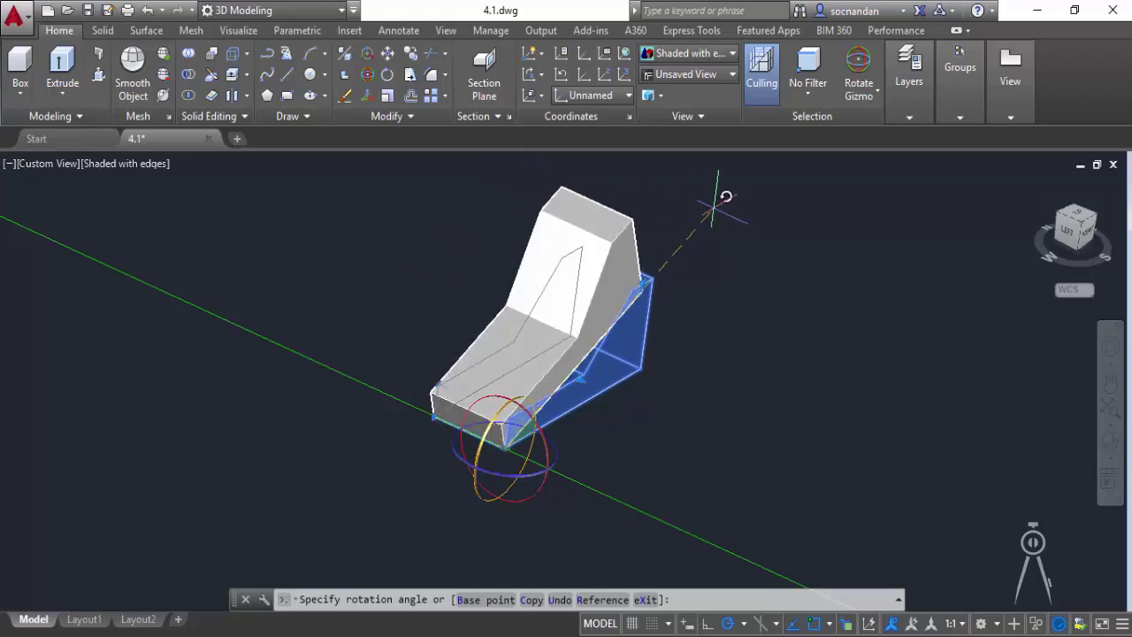
pyautogui.write('60')
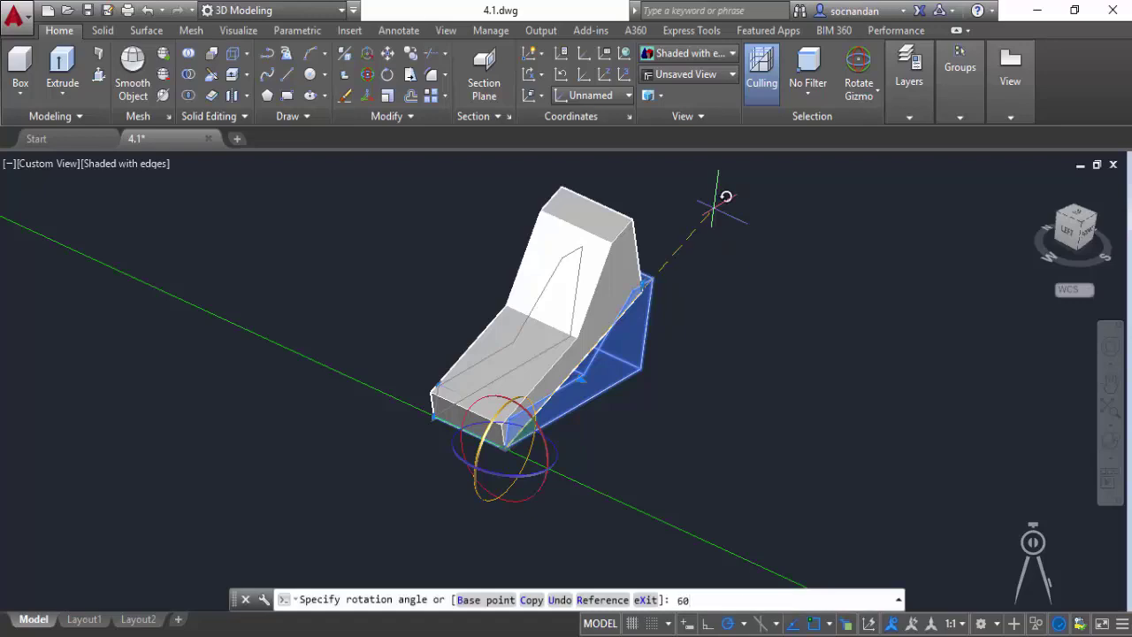
pyautogui.press('Return')
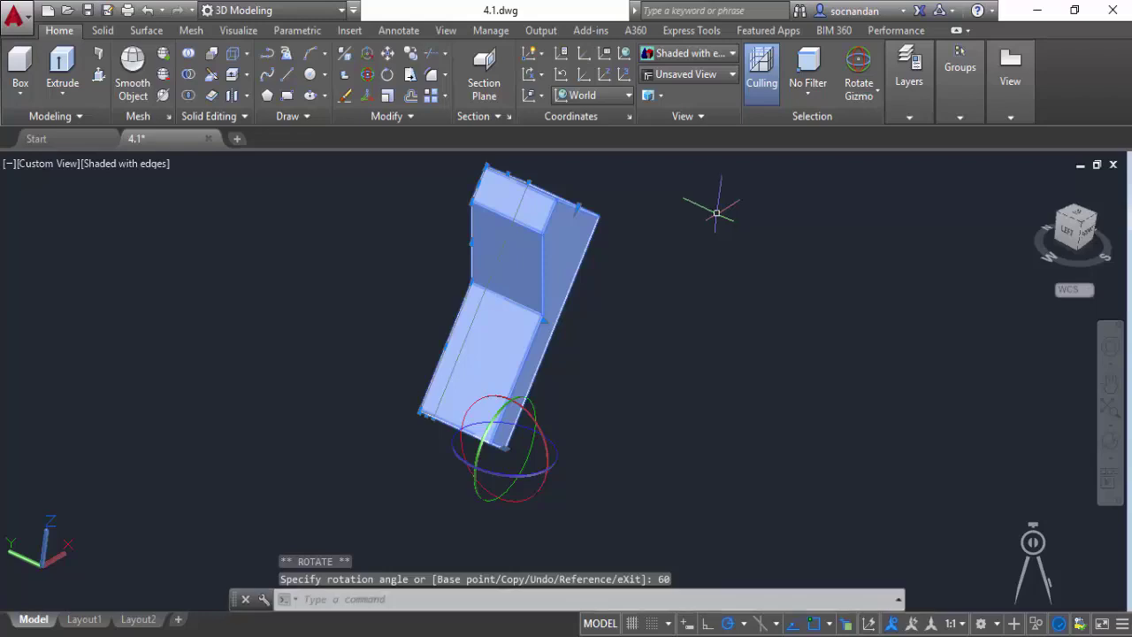
# Rotate the solid 45 degrees about the Rotate Gizmo's Z axis and clear the selection.
pyautogui.click(538, 478)
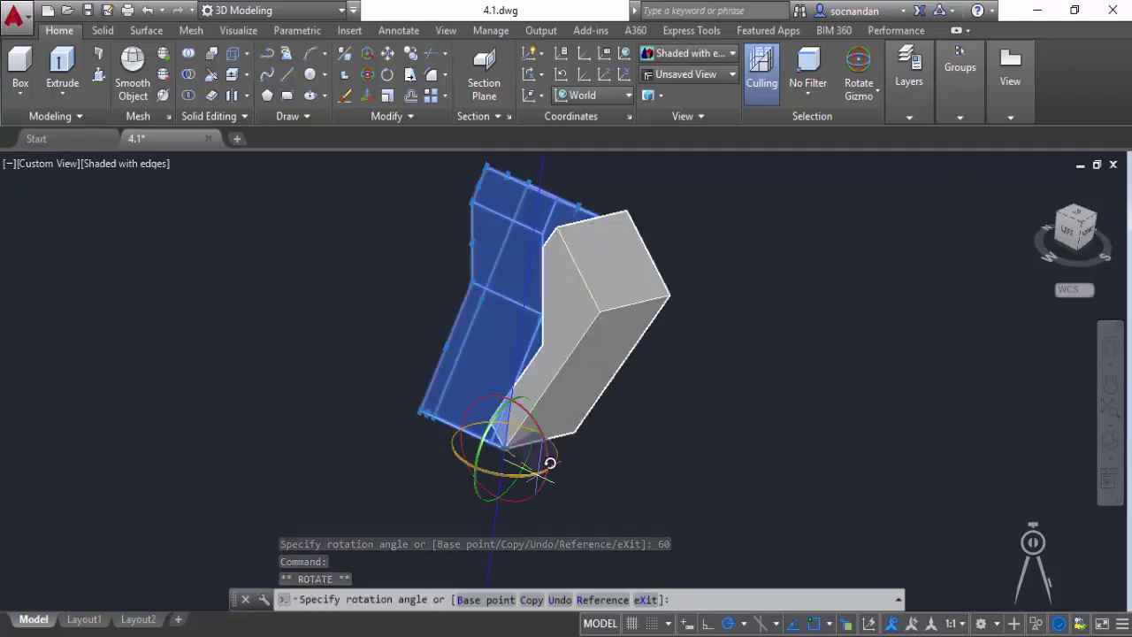
pyautogui.write('45')
pyautogui.press('Return')
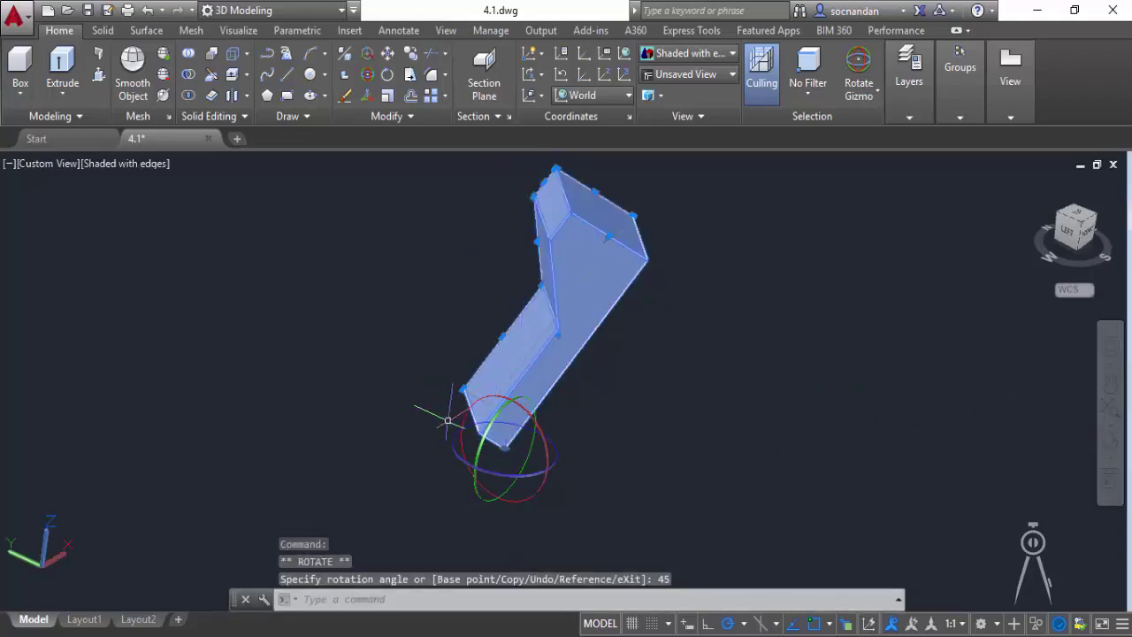
pyautogui.click(1111, 458)
pyautogui.click(973, 489)
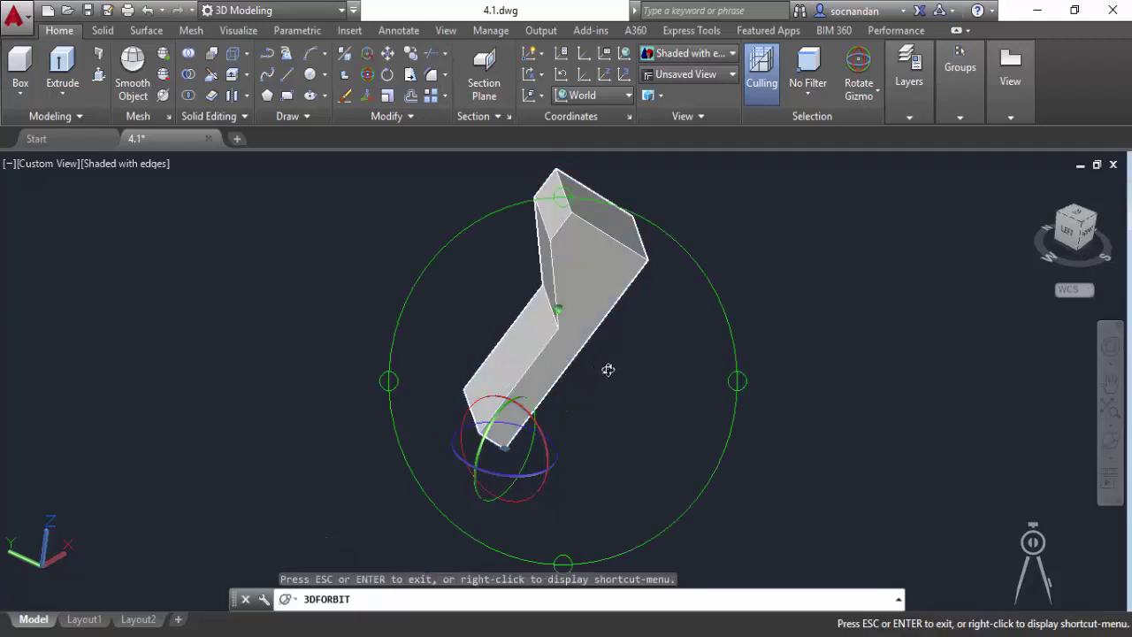
pyautogui.moveTo(610, 372); pyautogui.dragTo(713, 331)
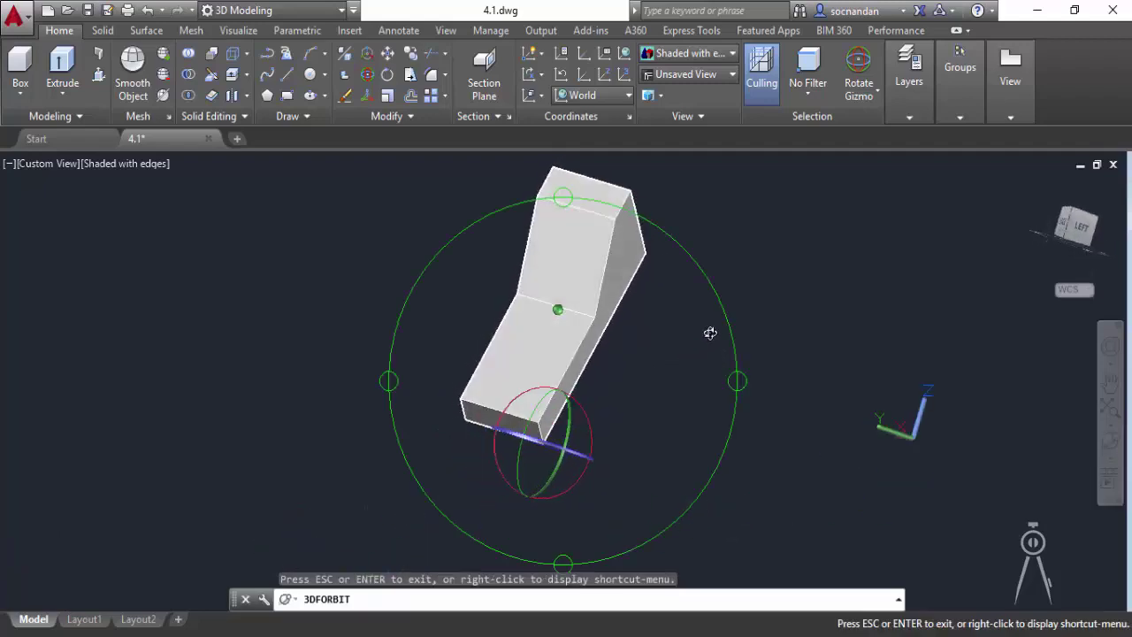
pyautogui.rightClick(727, 209)
pyautogui.click(759, 218)
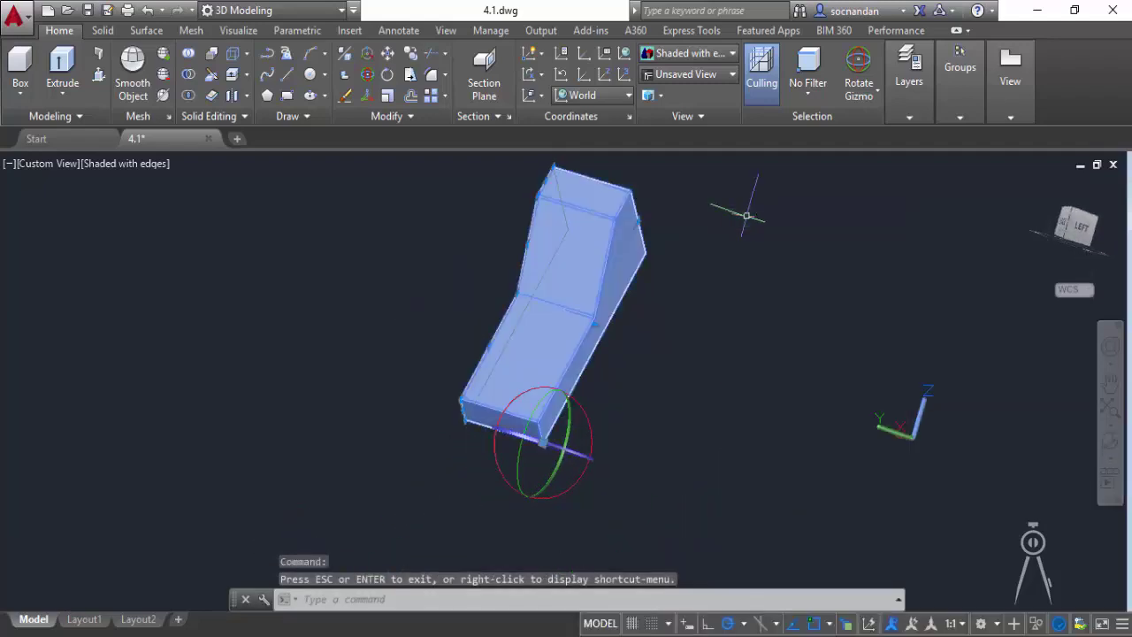
pyautogui.press('Escape')
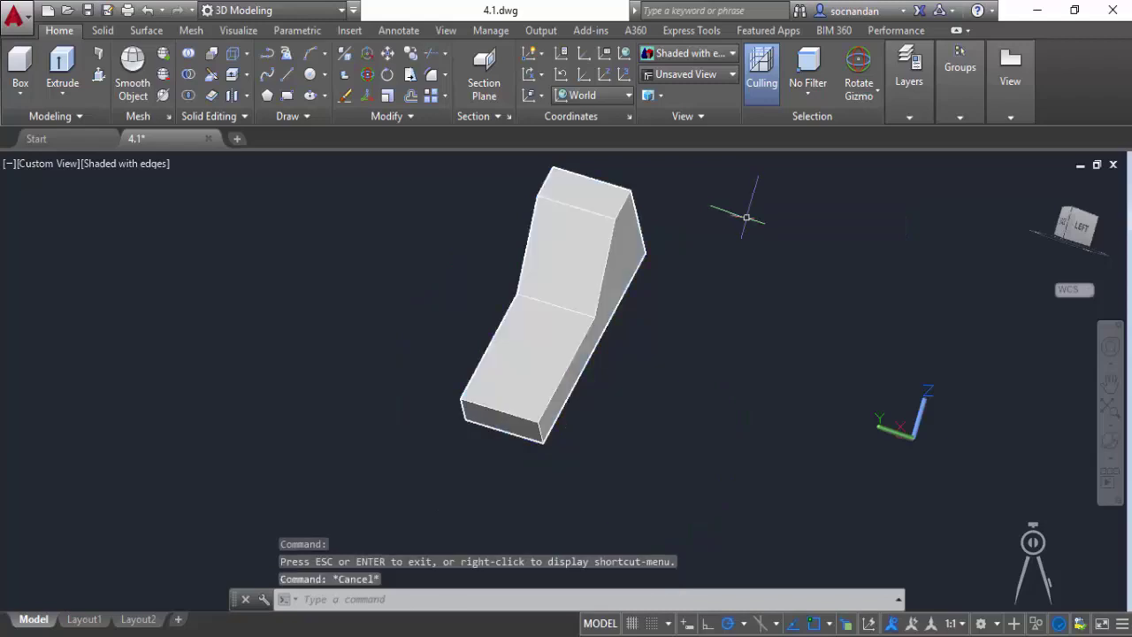
# Switch to the Scale Gizmo, select the solid, and relocate the gizmo to the lower corner of its low end.
pyautogui.click(873, 96)
pyautogui.click(888, 194)
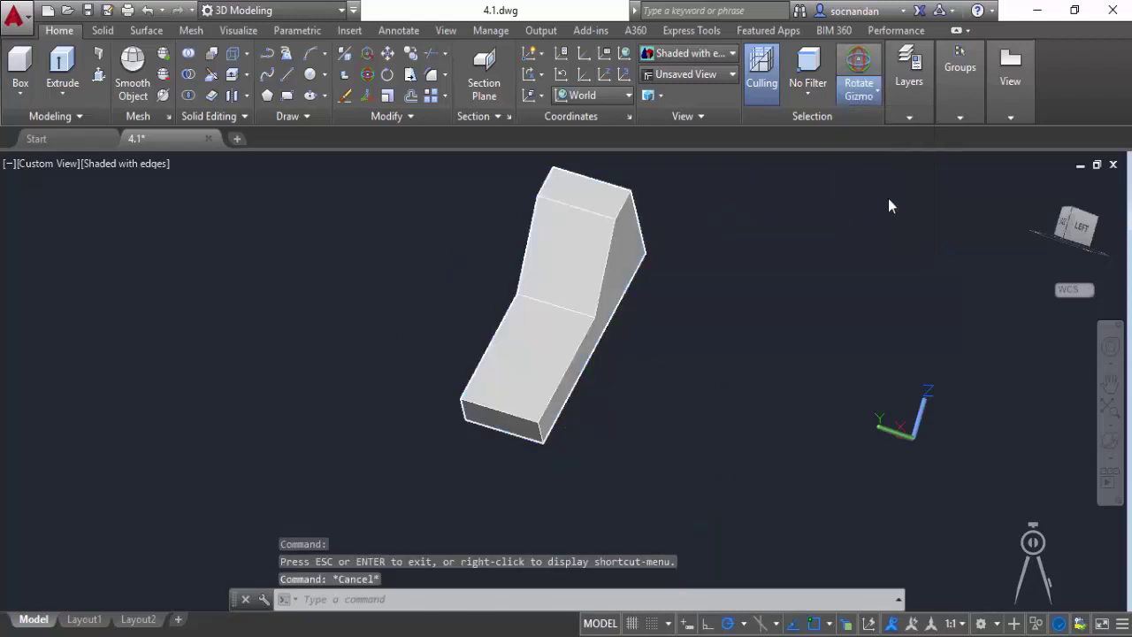
pyautogui.click(603, 292)
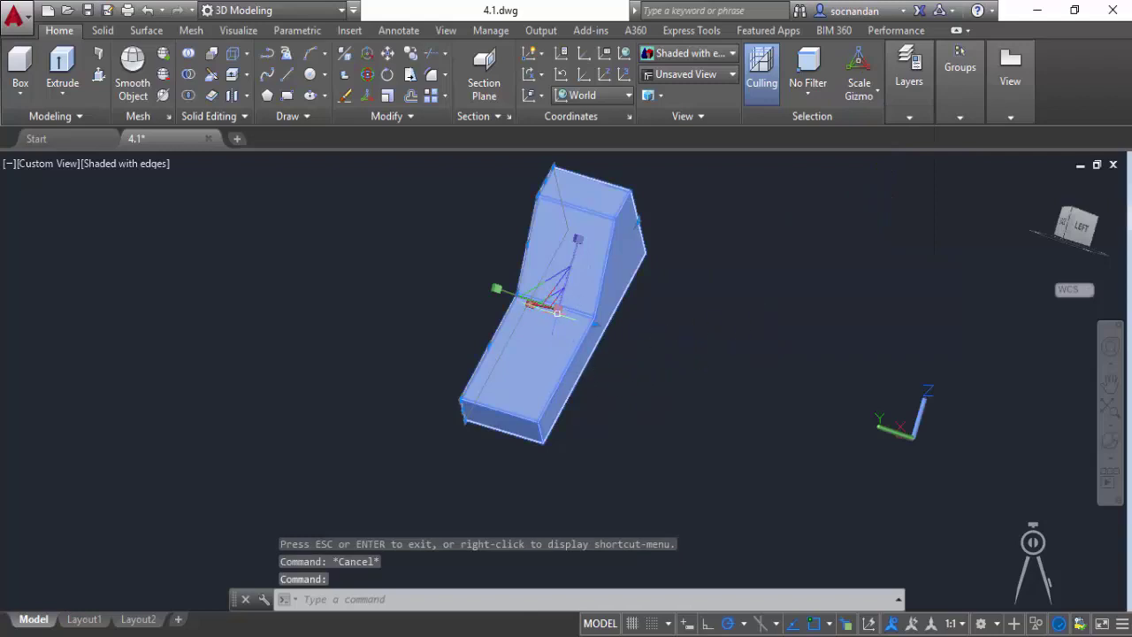
pyautogui.moveTo(557, 311); pyautogui.dragTo(541, 439)
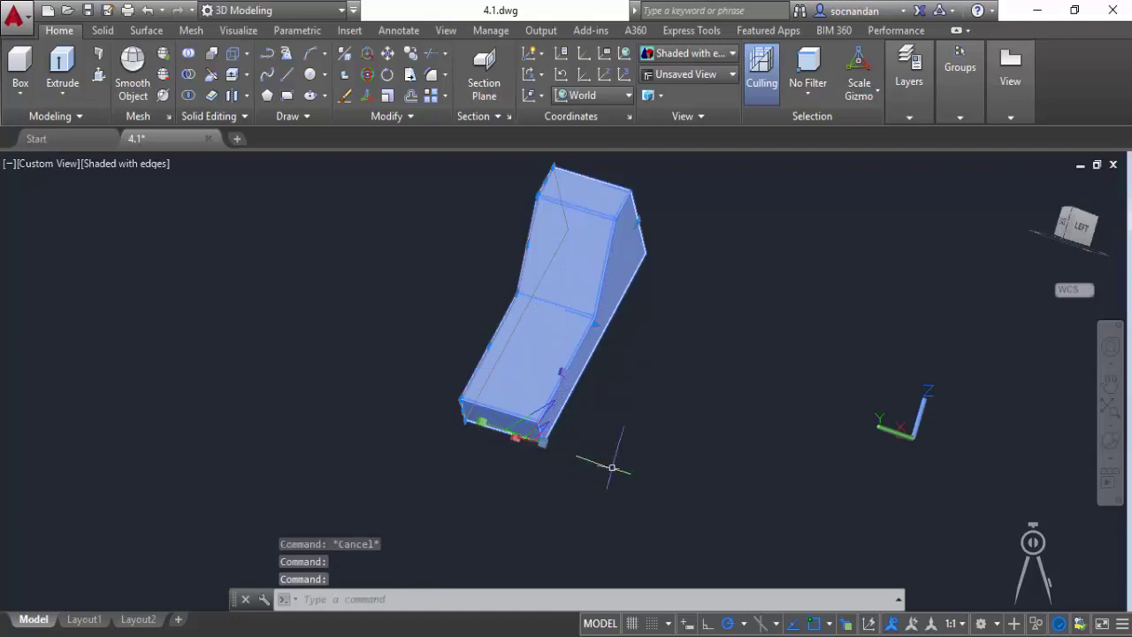
# Scale the solid uniformly along all three axes by a factor of 2 from the gizmo's corner.
pyautogui.click(1110, 442)
pyautogui.moveTo(483, 446); pyautogui.dragTo(553, 371)
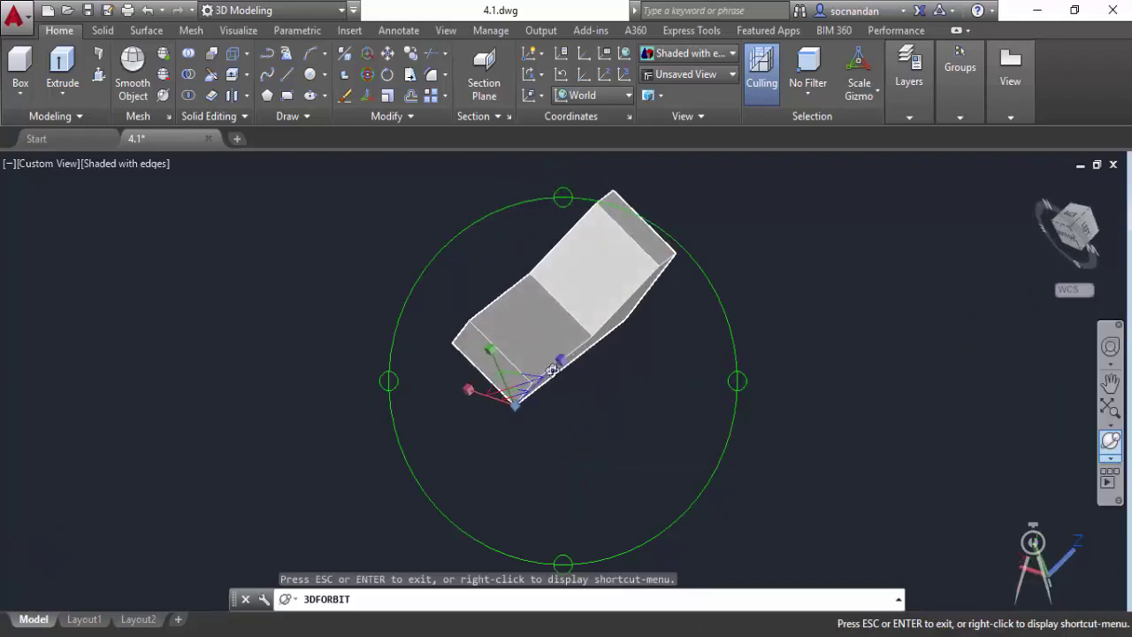
pyautogui.rightClick(684, 305)
pyautogui.click(689, 311)
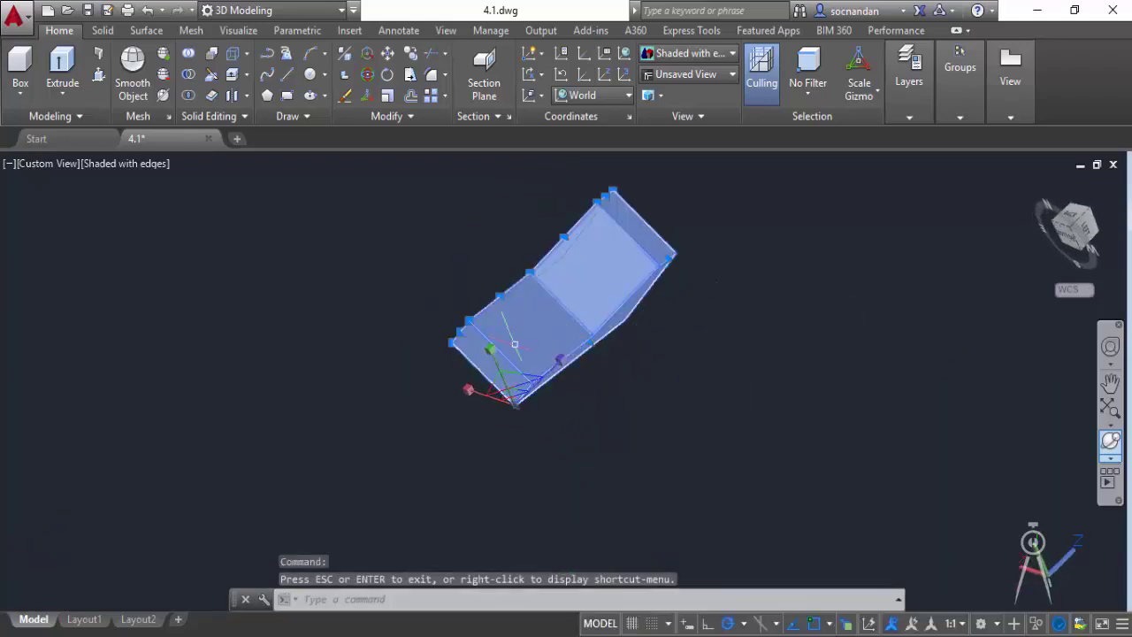
pyautogui.click(500, 372)
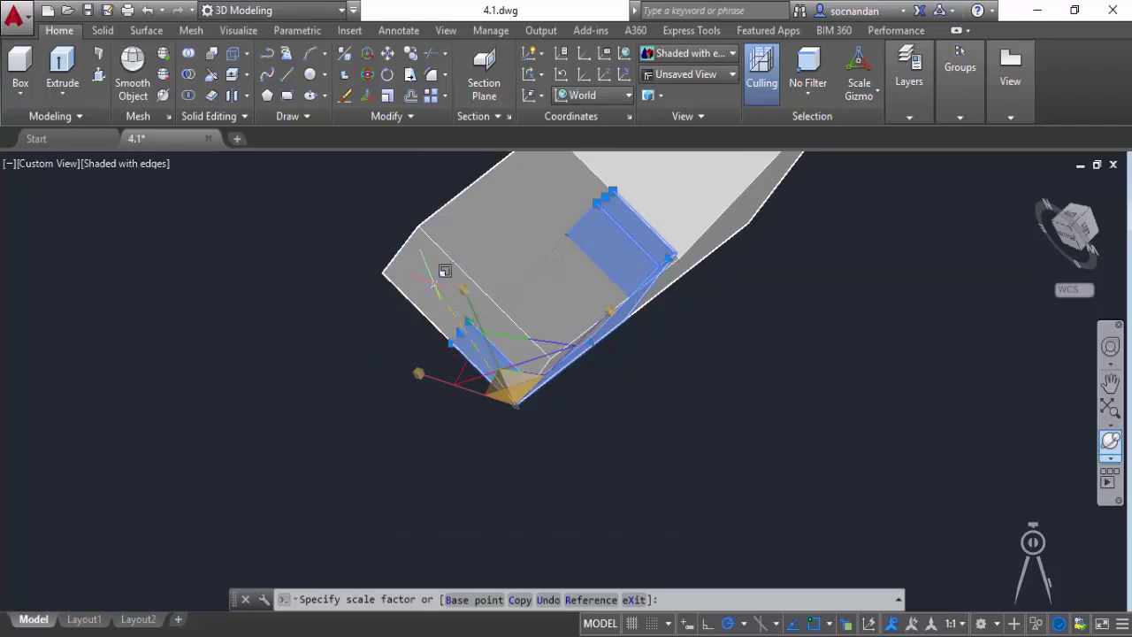
pyautogui.write('2')
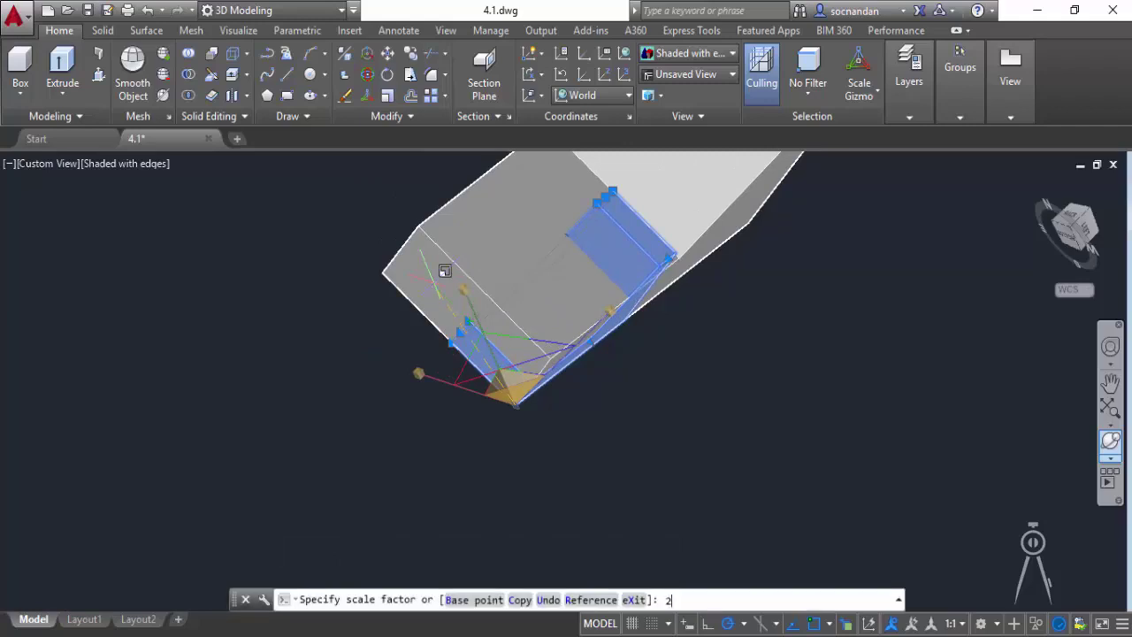
pyautogui.press('Return')
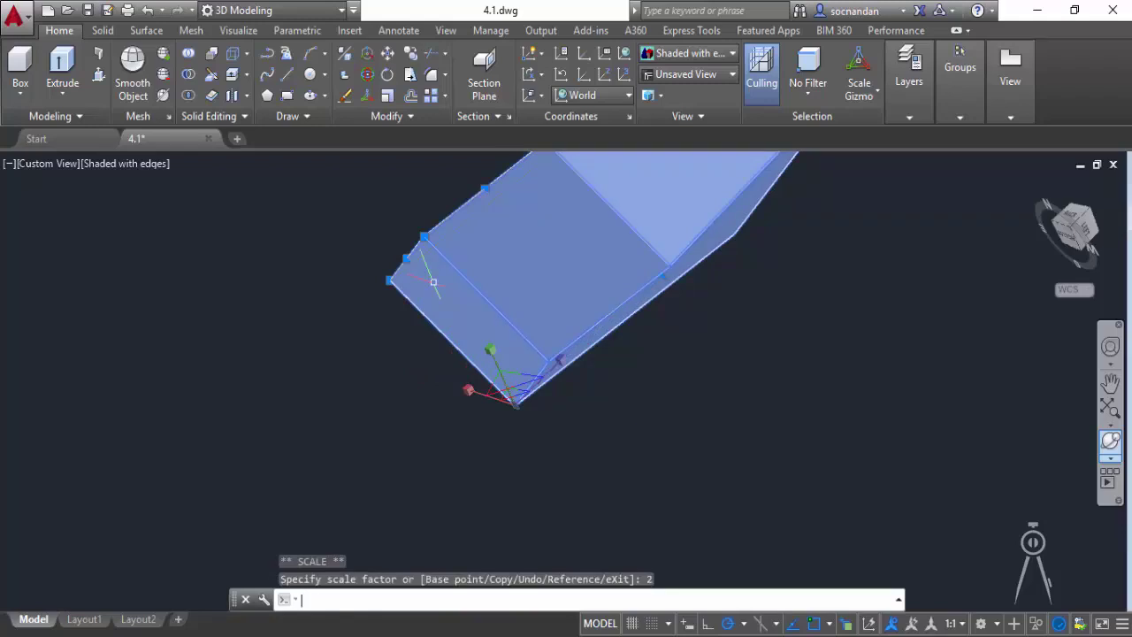
pyautogui.scroll(-5, 434, 281)
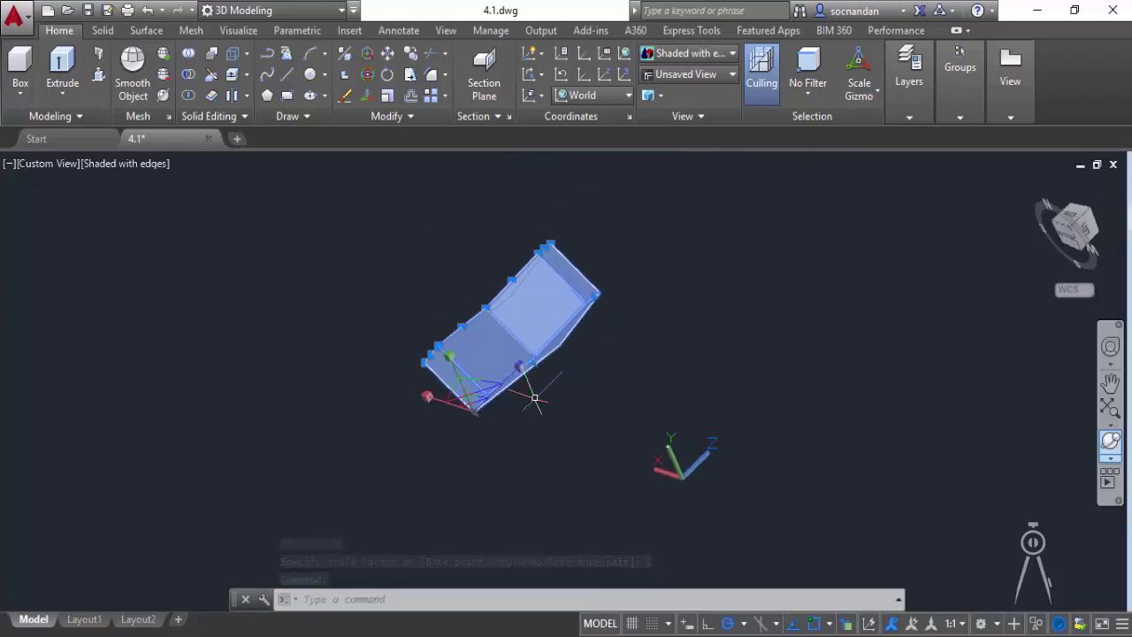